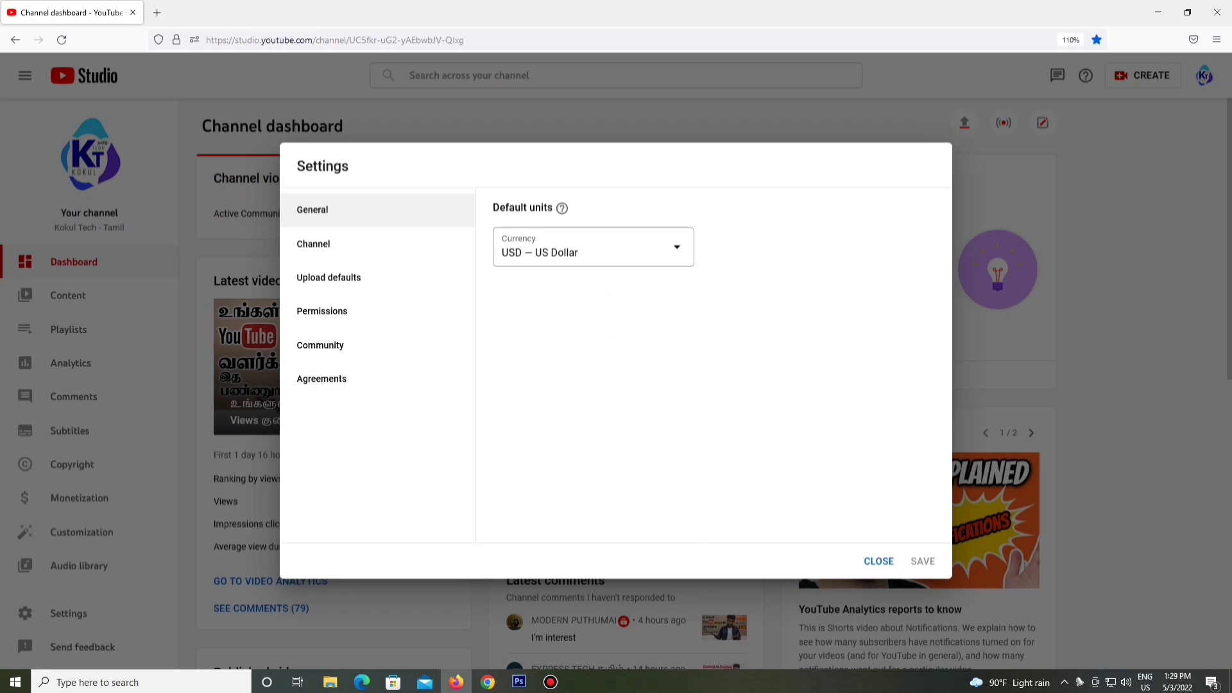
Try LKR — Sri Lankan Rupee and INR — Indian Rupee as the channel's default currency
{"action": "left_click", "coordinate": [648, 247]}
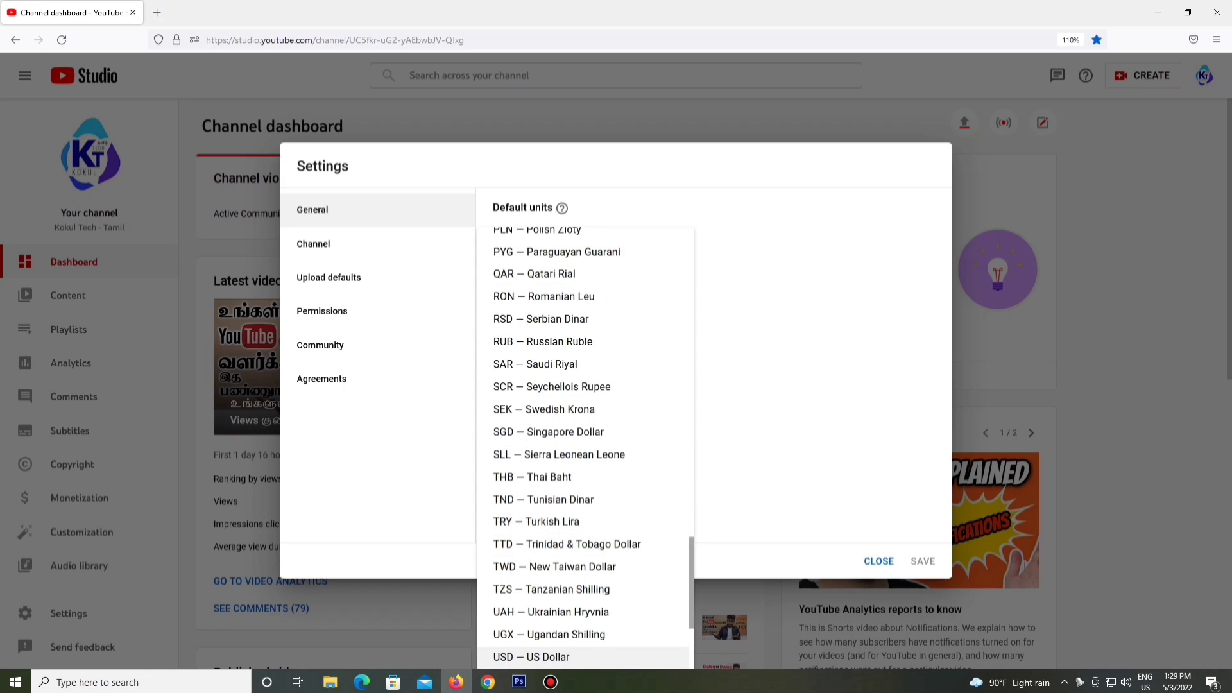
{"action": "scroll", "coordinate": [584, 449], "scroll_direction": "up", "scroll_amount": 12}
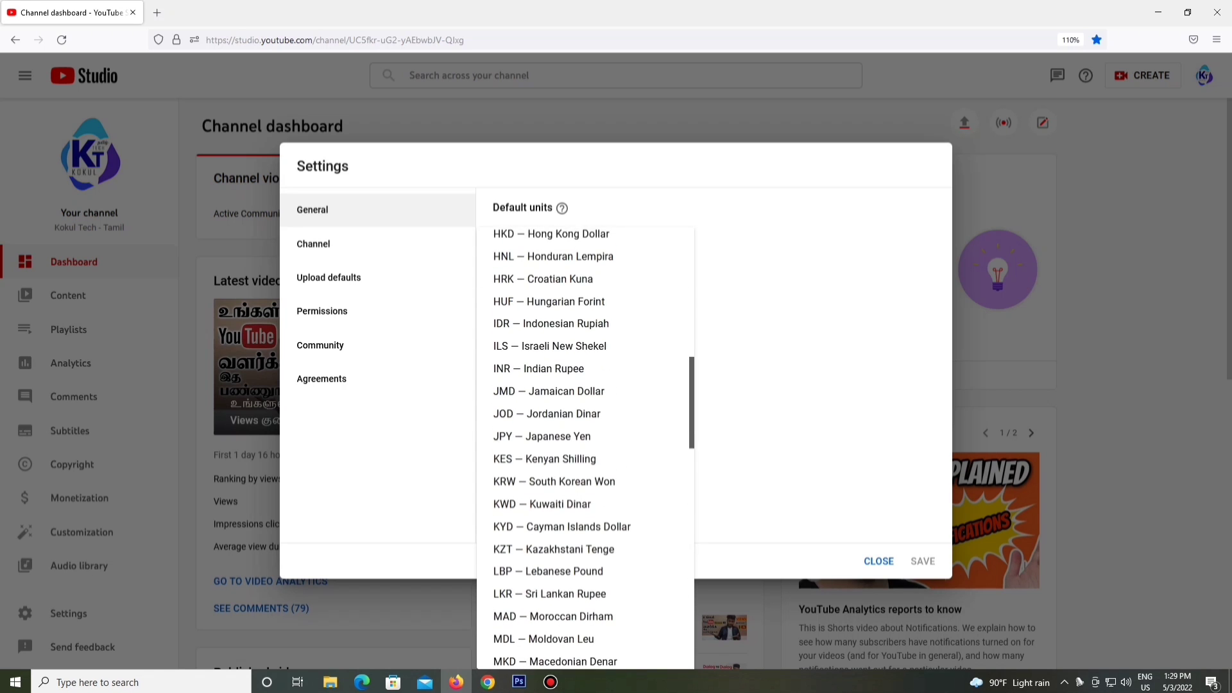
{"action": "scroll", "coordinate": [583, 386], "scroll_direction": "down", "scroll_amount": 4}
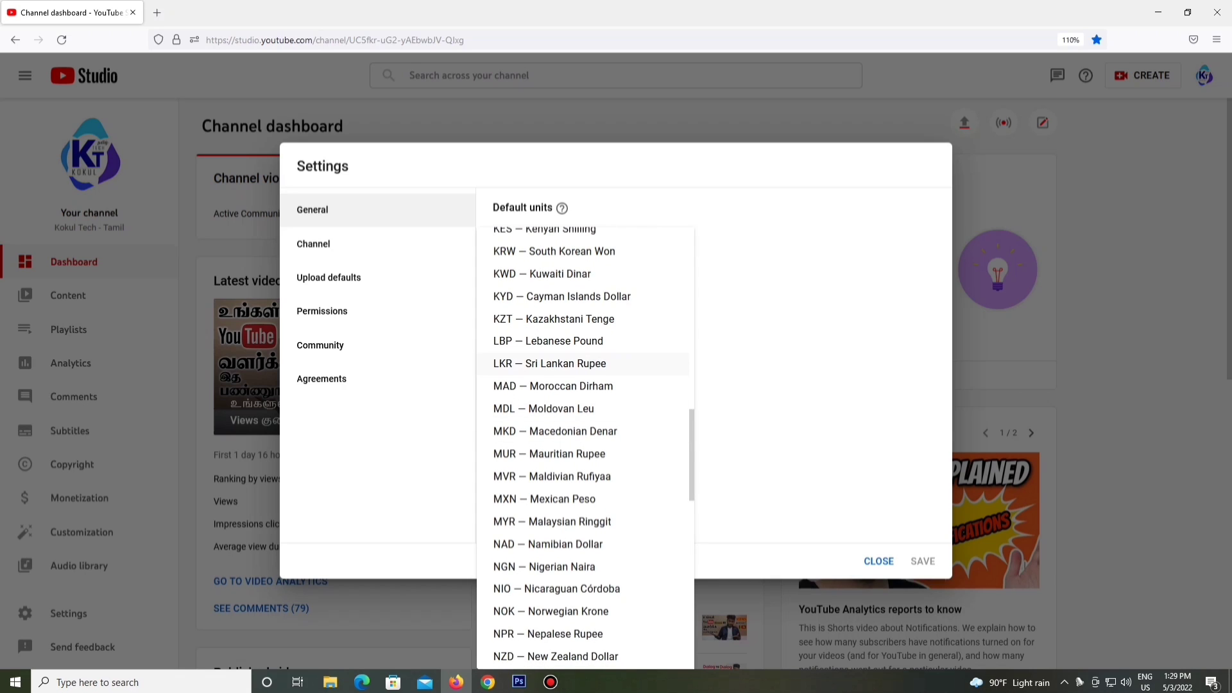
{"action": "left_click", "coordinate": [549, 363]}
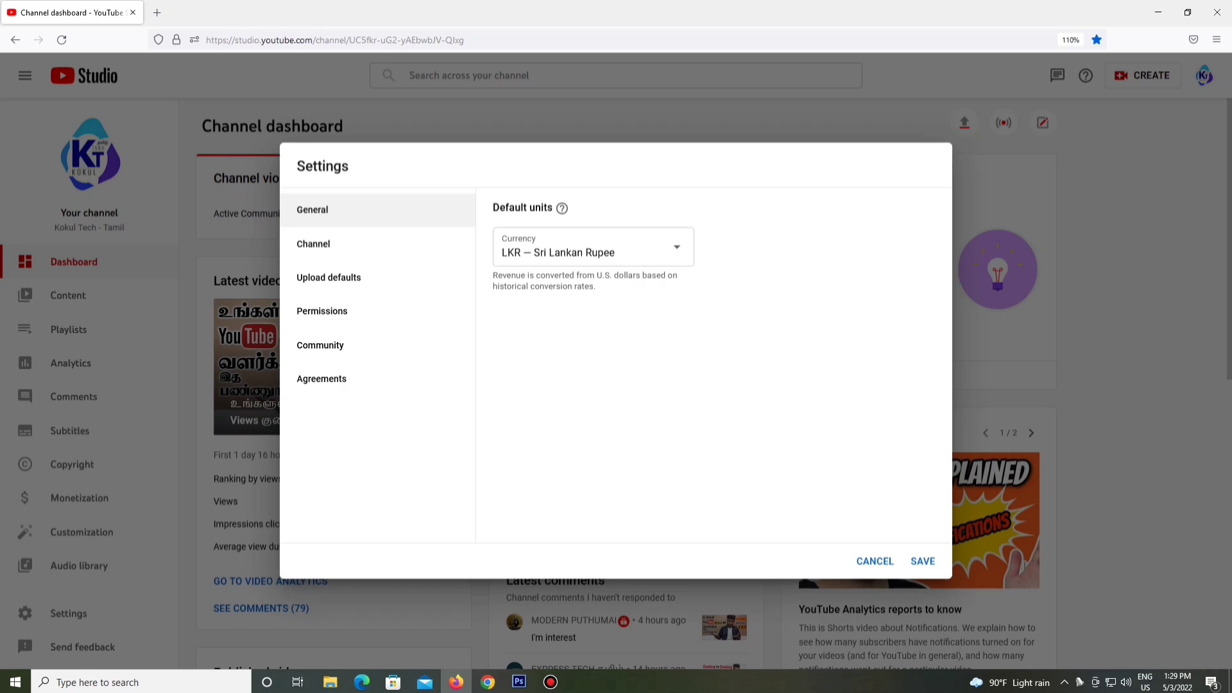
{"action": "left_click", "coordinate": [661, 249]}
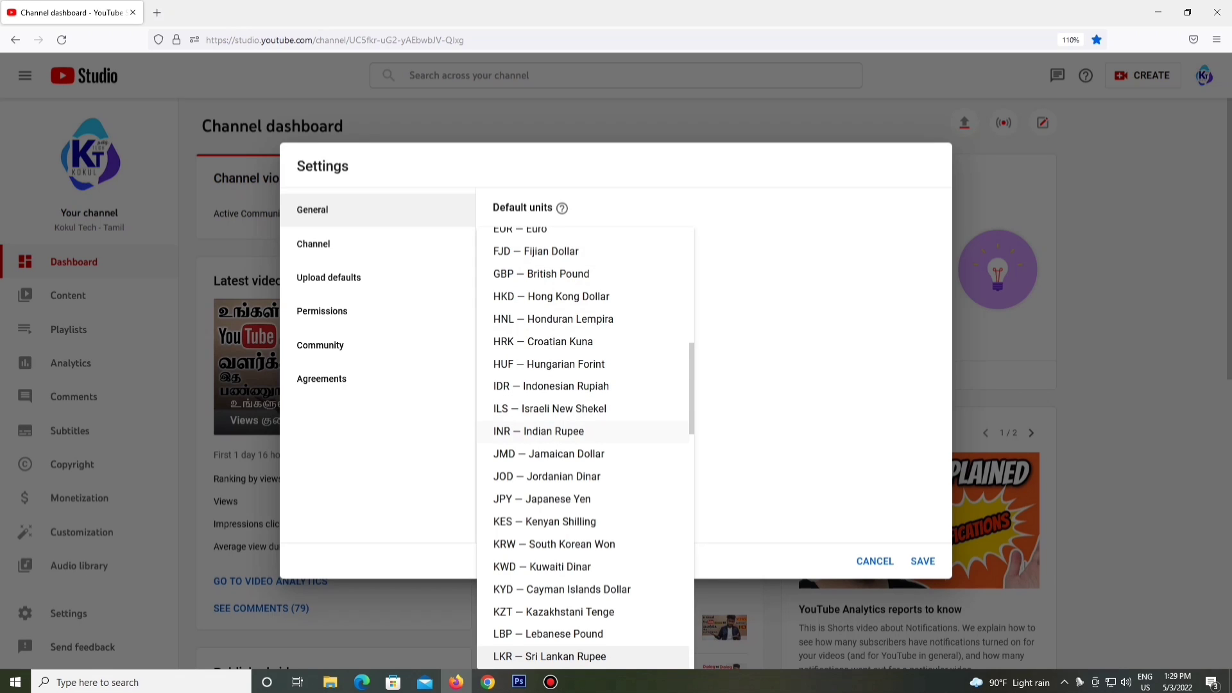
{"action": "left_click", "coordinate": [539, 430]}
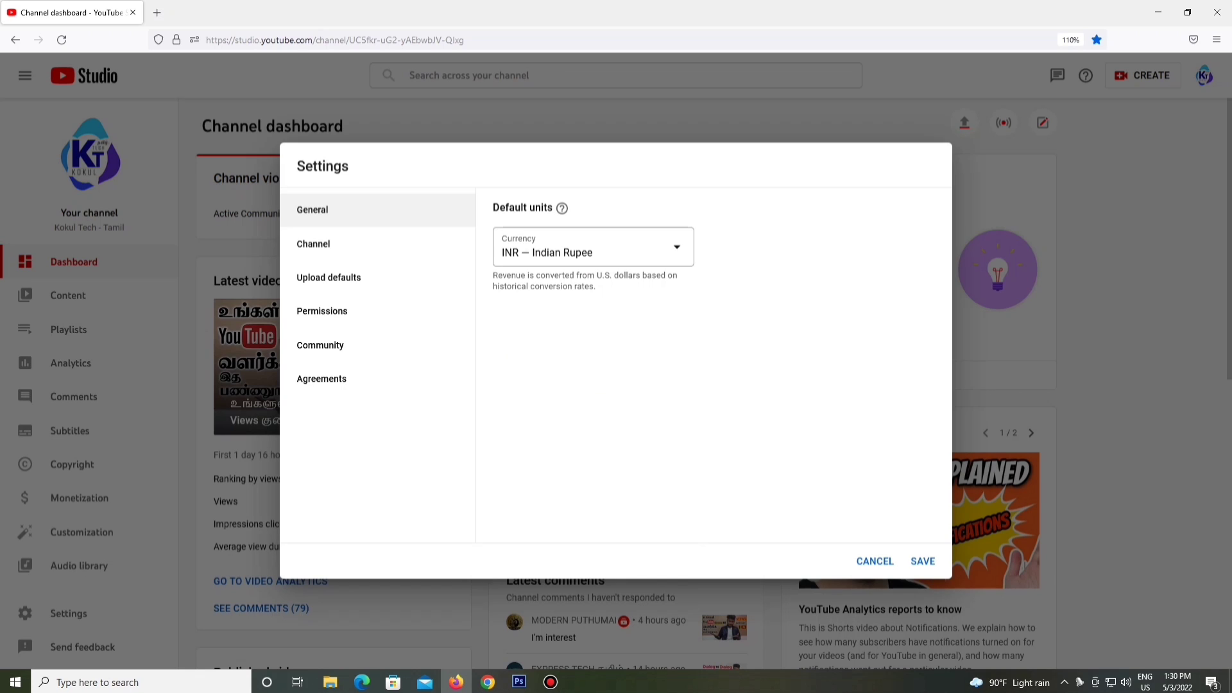
Set the channel's default currency to USD — US Dollar
{"action": "left_click", "coordinate": [674, 248]}
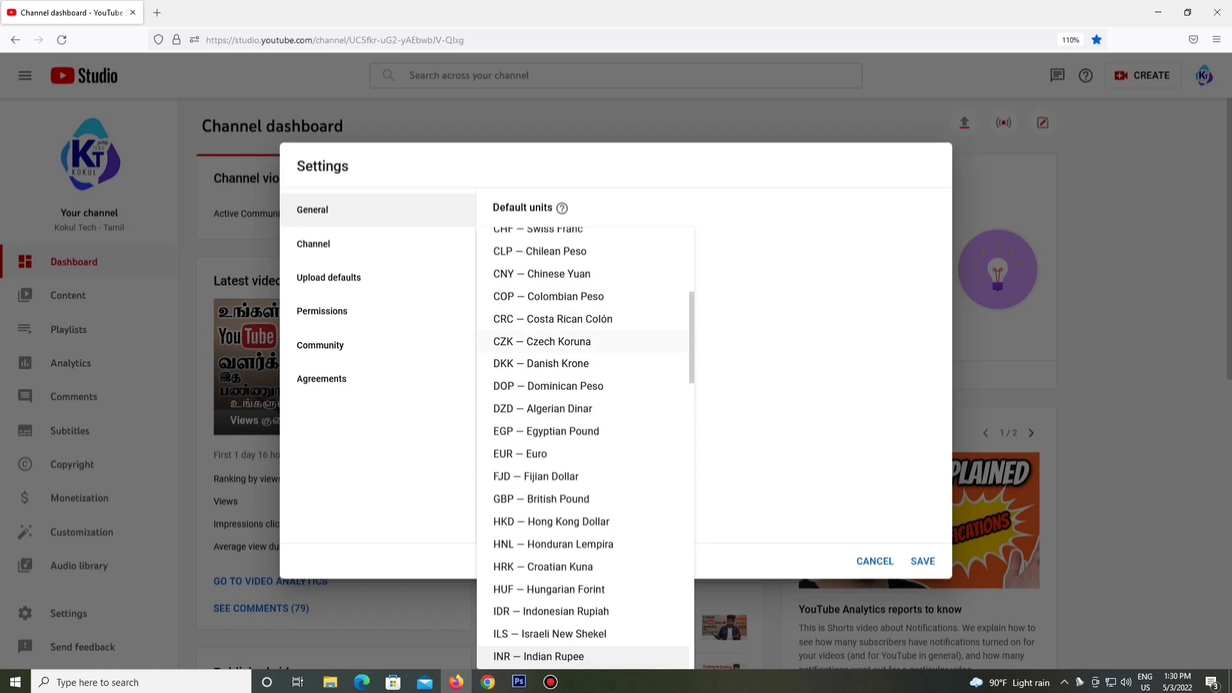
{"action": "scroll", "coordinate": [584, 385], "scroll_direction": "up", "scroll_amount": 5}
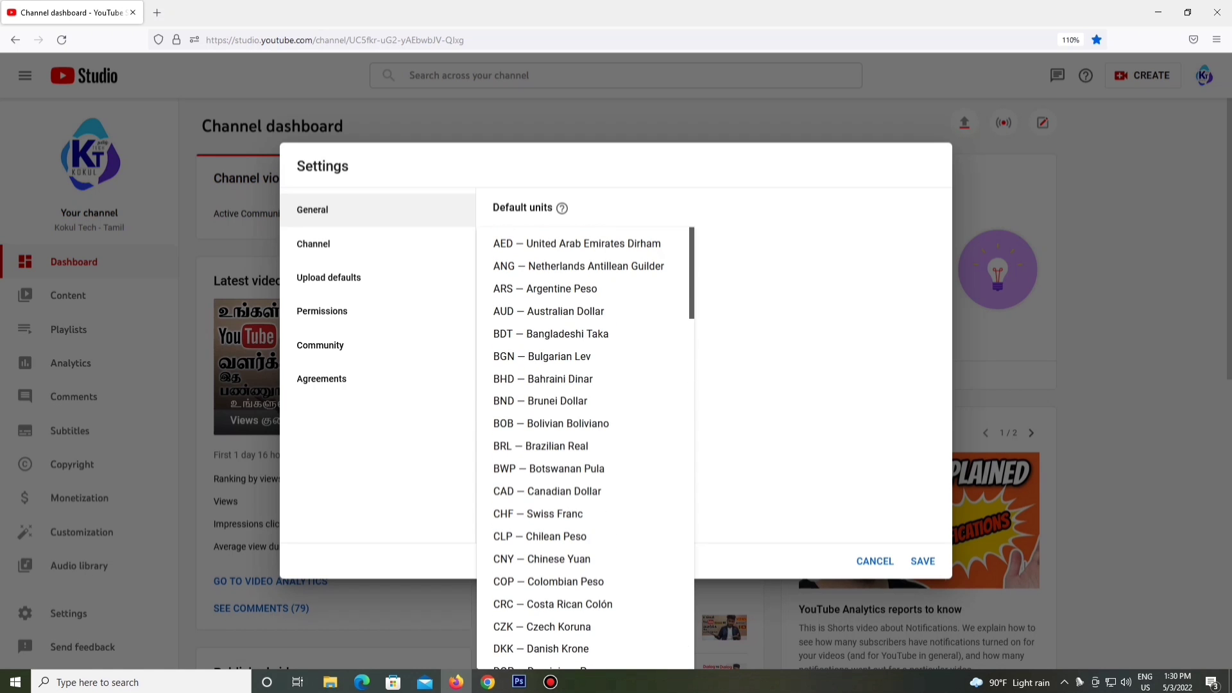
{"action": "scroll", "coordinate": [585, 447], "scroll_direction": "down", "scroll_amount": 8}
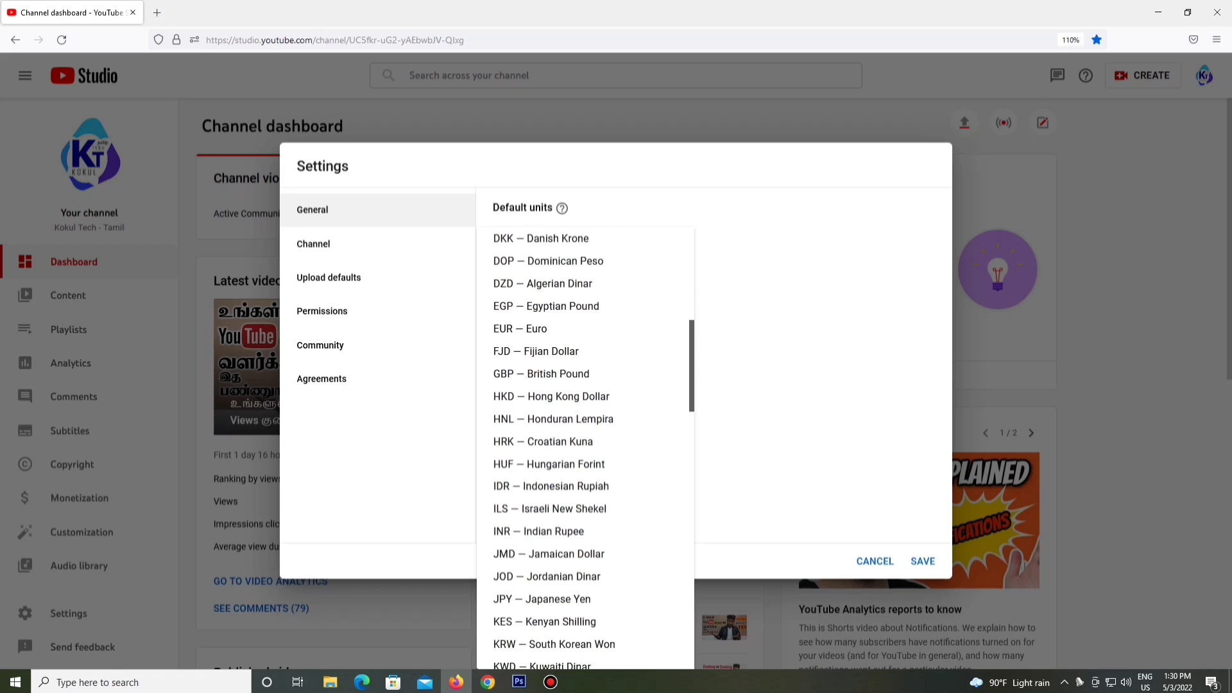
{"action": "scroll", "coordinate": [584, 449], "scroll_direction": "down", "scroll_amount": 5}
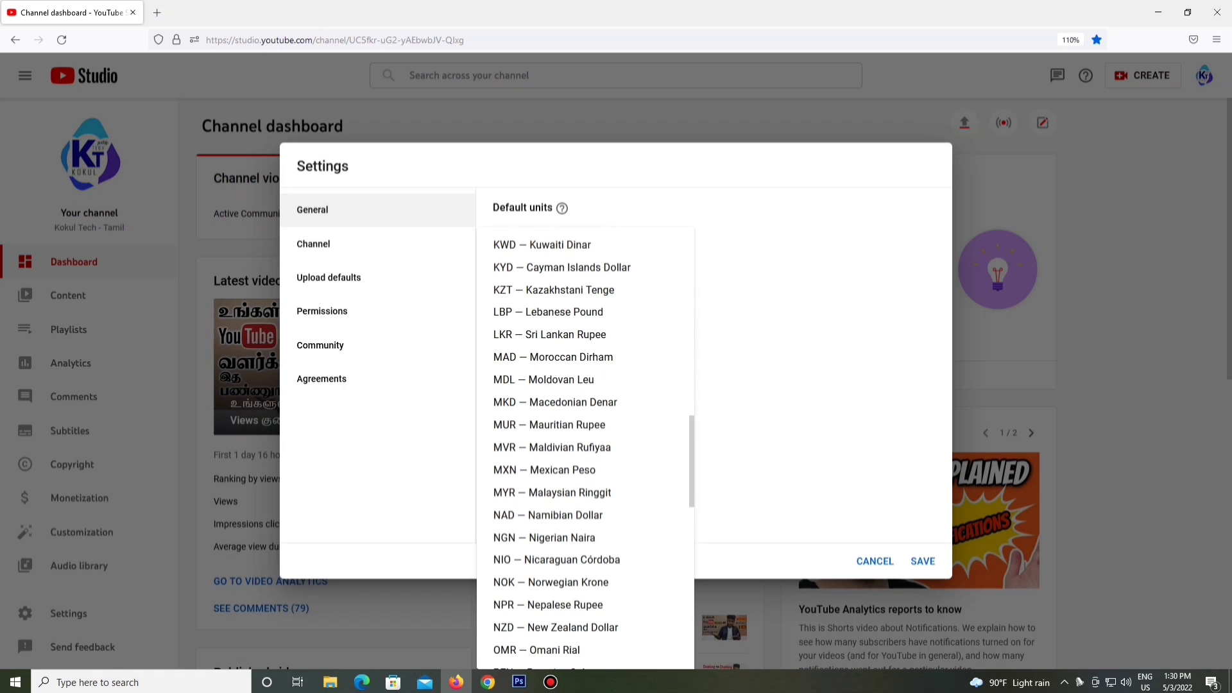
{"action": "scroll", "coordinate": [584, 449], "scroll_direction": "down", "scroll_amount": 10}
{"action": "left_click", "coordinate": [552, 475]}
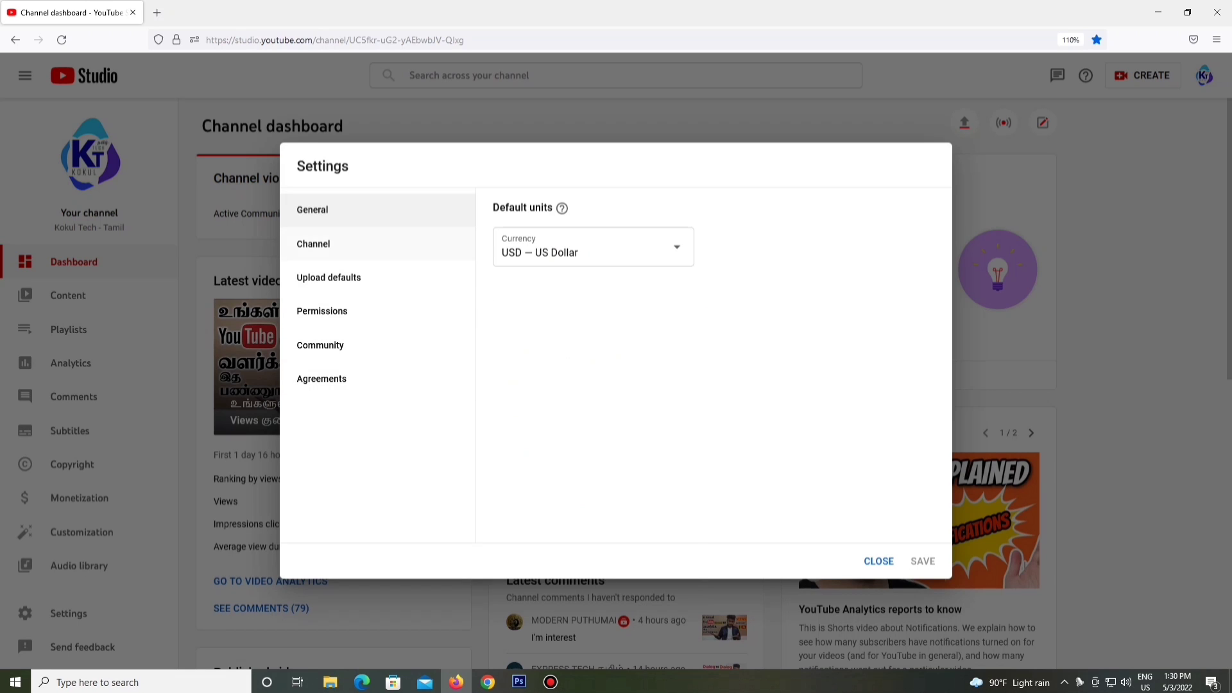
Choose Sri Lanka as the country of residence in the channel's basic info
{"action": "left_click", "coordinate": [313, 244]}
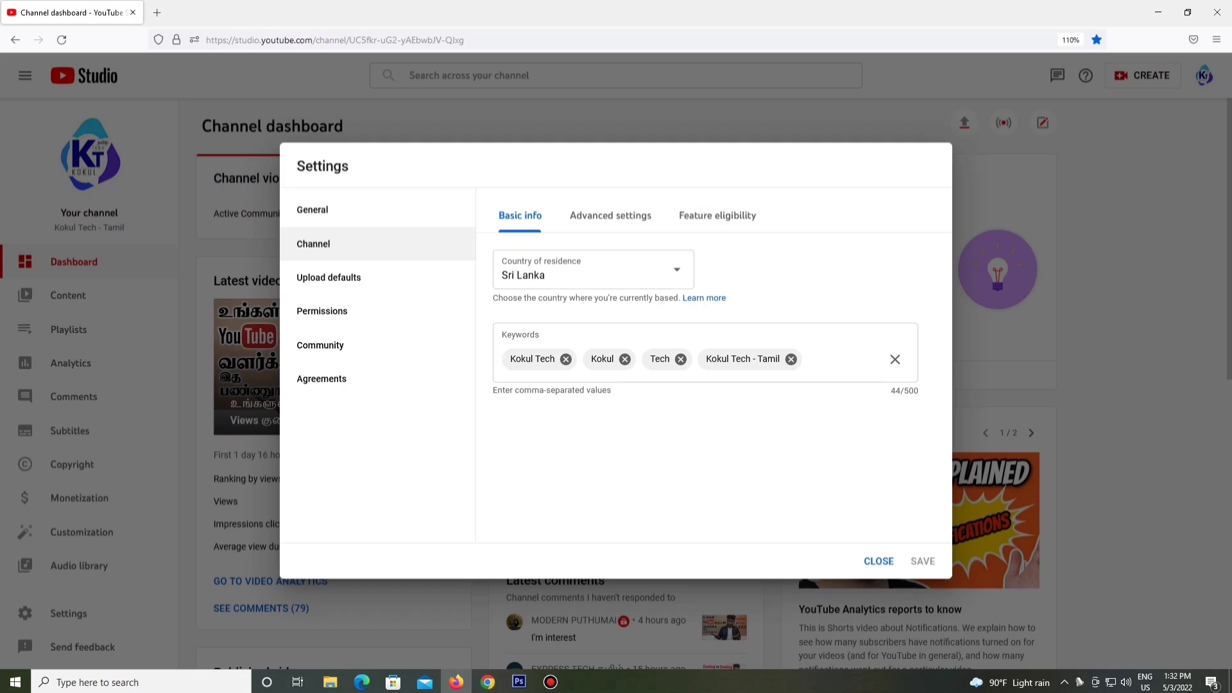
{"action": "left_click", "coordinate": [654, 272]}
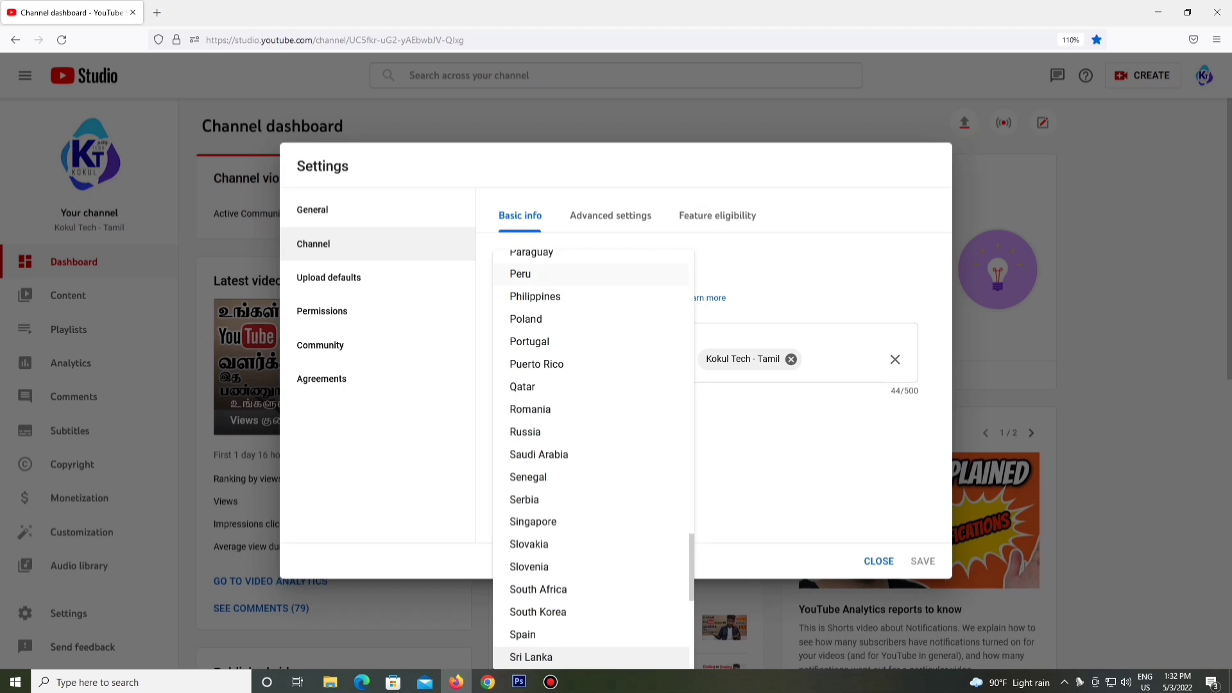
{"action": "left_click", "coordinate": [530, 656]}
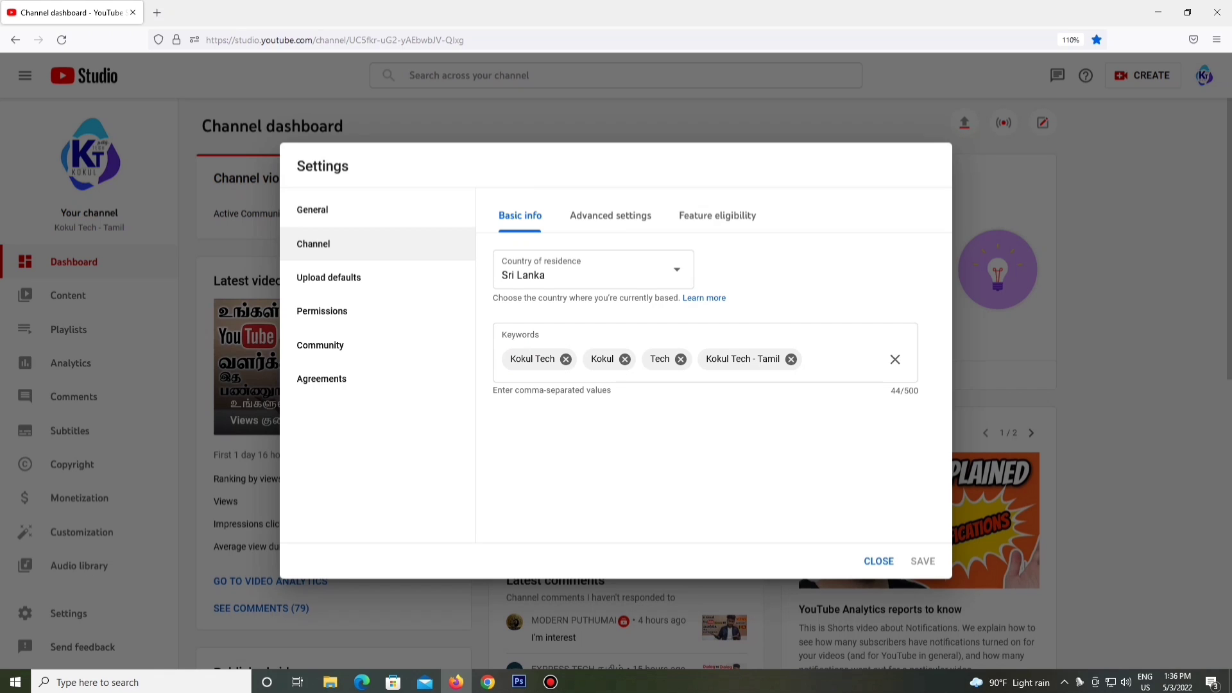
Set the audience in the channel's advanced settings to not made for kids and review the captions, subscriber count, advertisements and clips options
{"action": "left_click", "coordinate": [610, 213]}
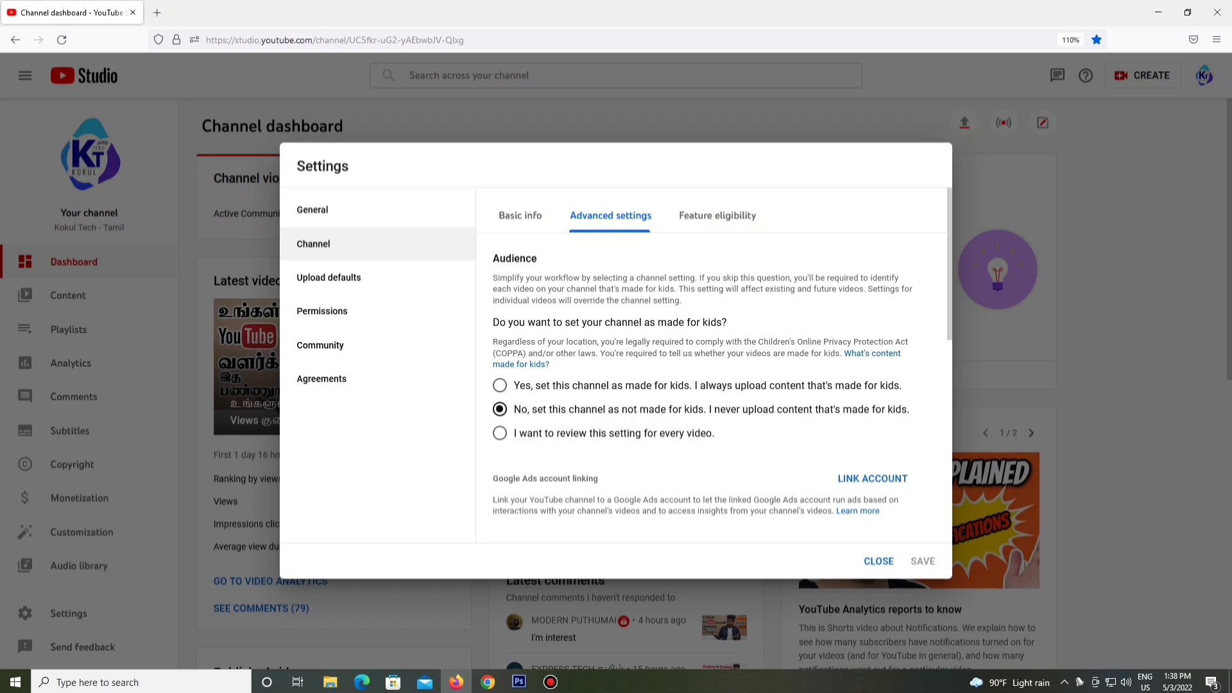
{"action": "left_click", "coordinate": [500, 433]}
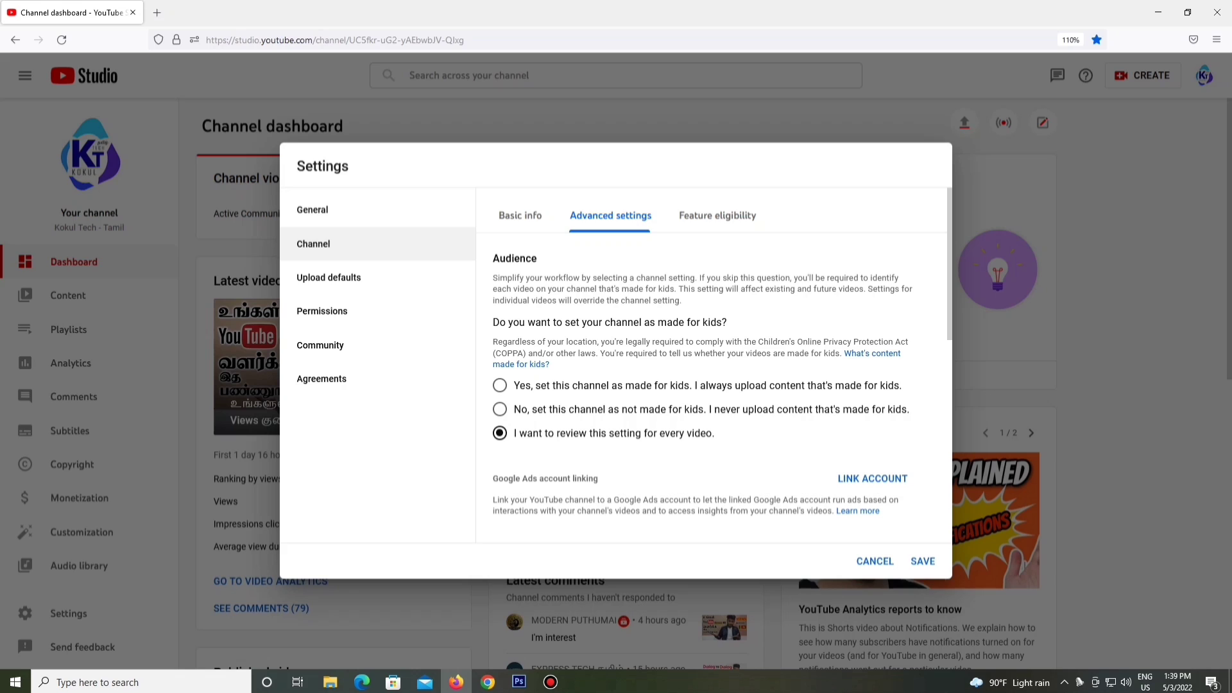
{"action": "left_click", "coordinate": [500, 409]}
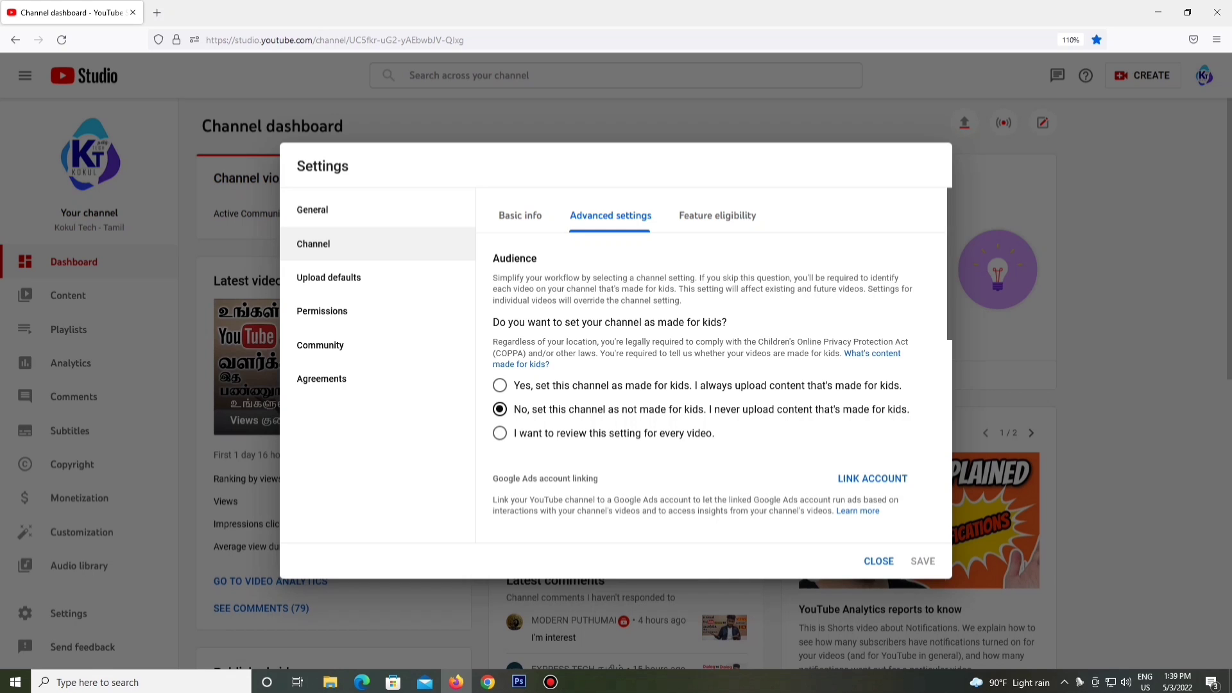
{"action": "scroll", "coordinate": [712, 385], "scroll_direction": "down", "scroll_amount": 5}
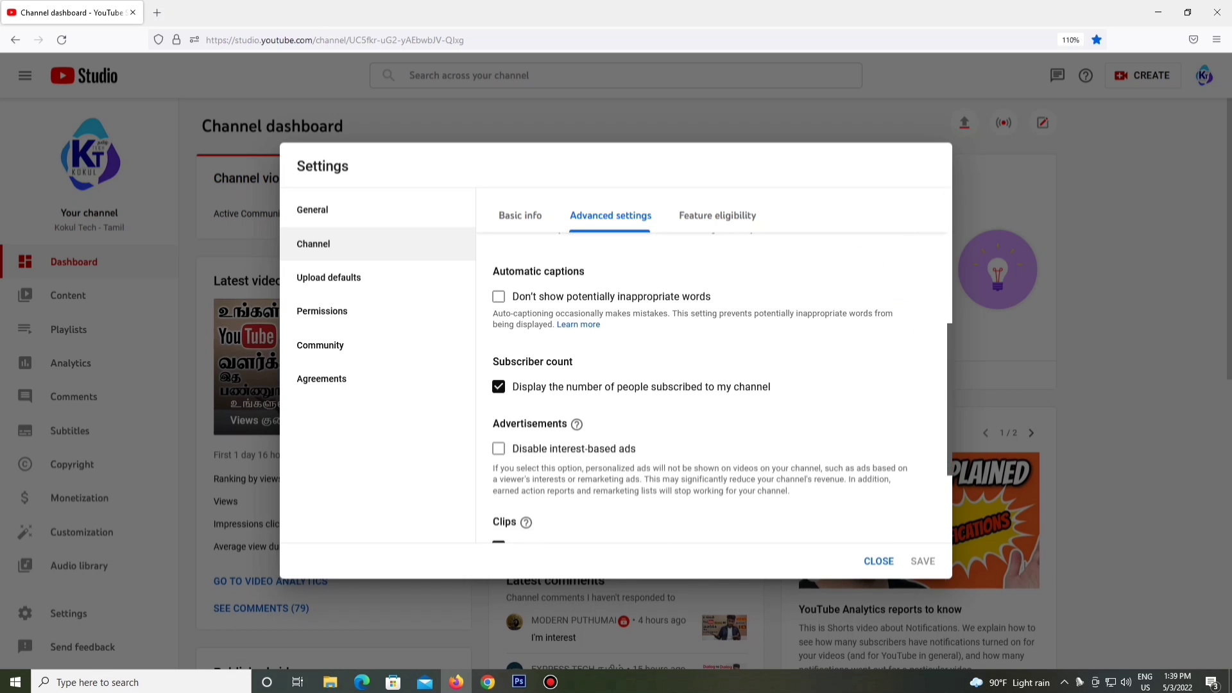
{"action": "scroll", "coordinate": [712, 385], "scroll_direction": "down", "scroll_amount": 2}
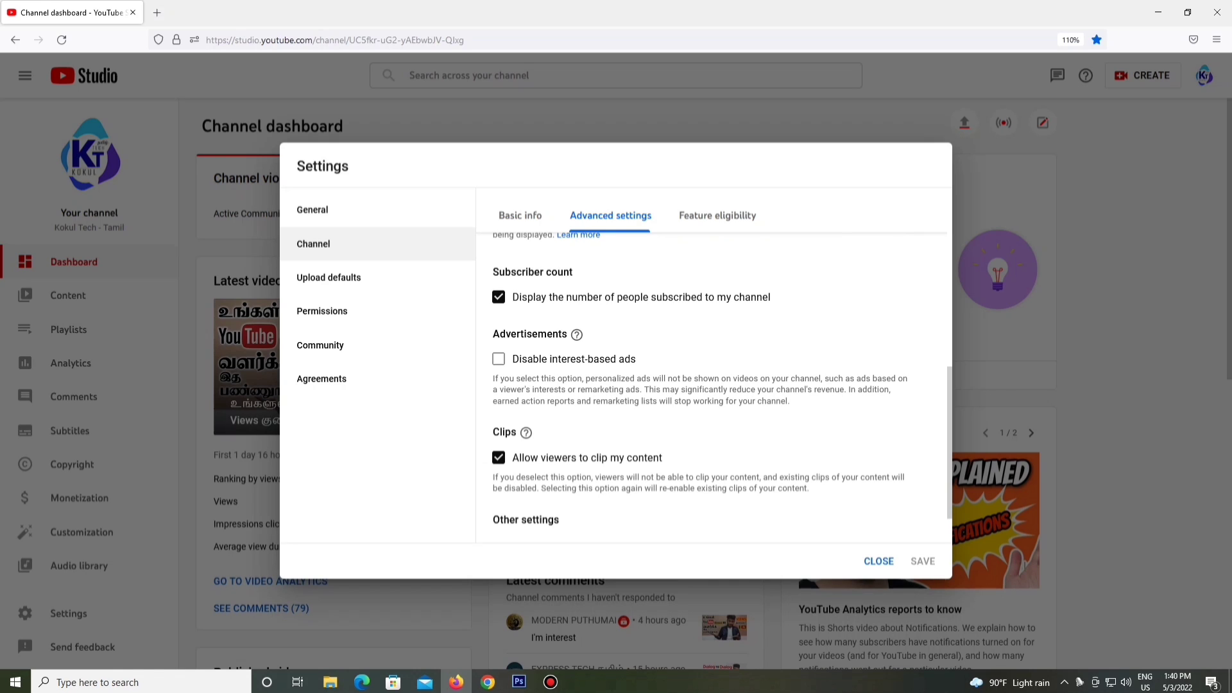
{"action": "scroll", "coordinate": [705, 378], "scroll_direction": "up", "scroll_amount": 5}
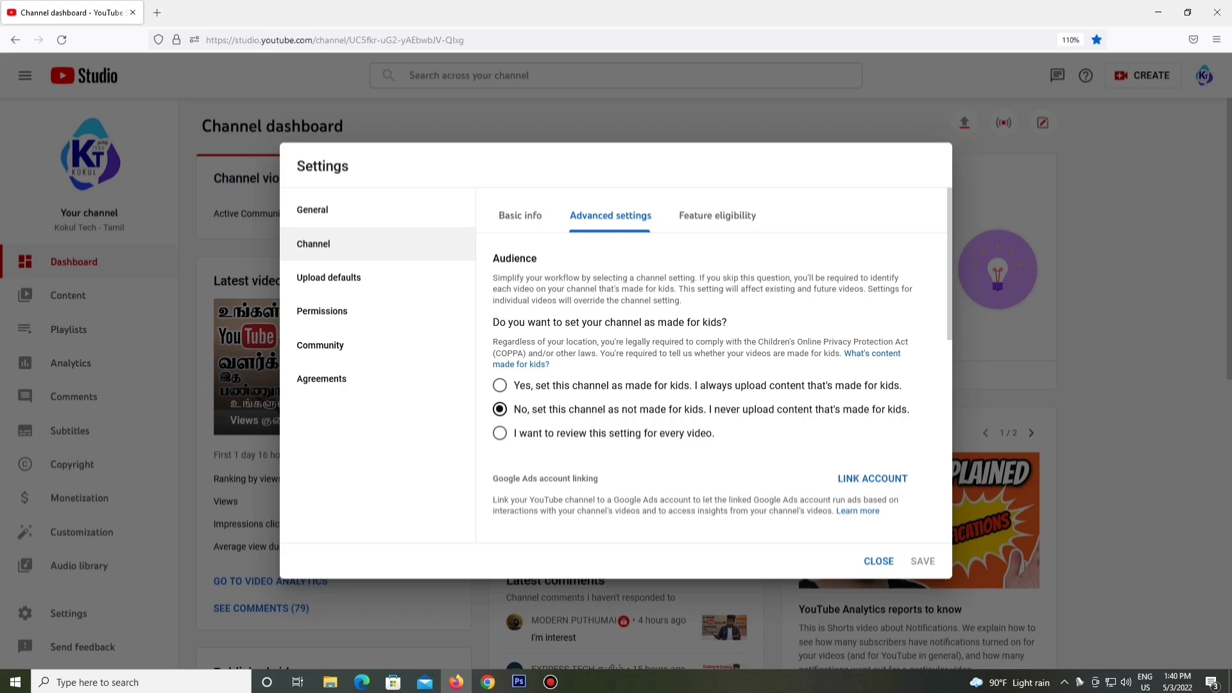
Examine the benefits and requirements of the standard, intermediate and advanced features under the channel's feature eligibility
{"action": "left_click", "coordinate": [714, 214]}
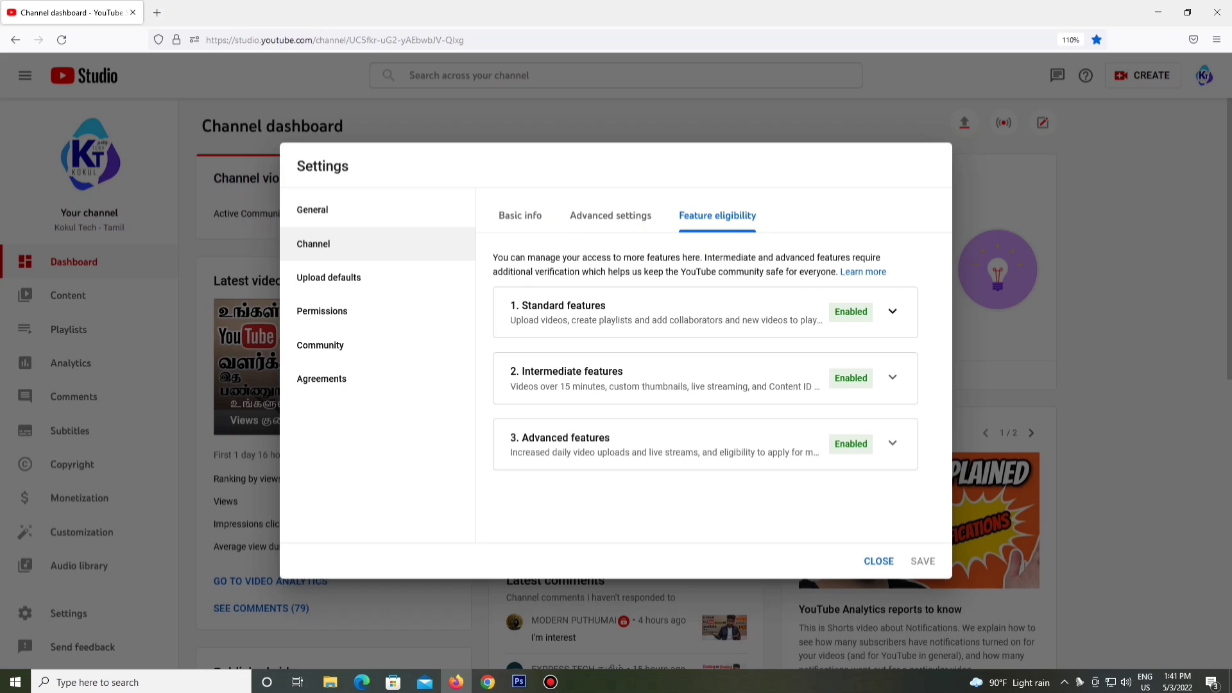
{"action": "left_click", "coordinate": [892, 311]}
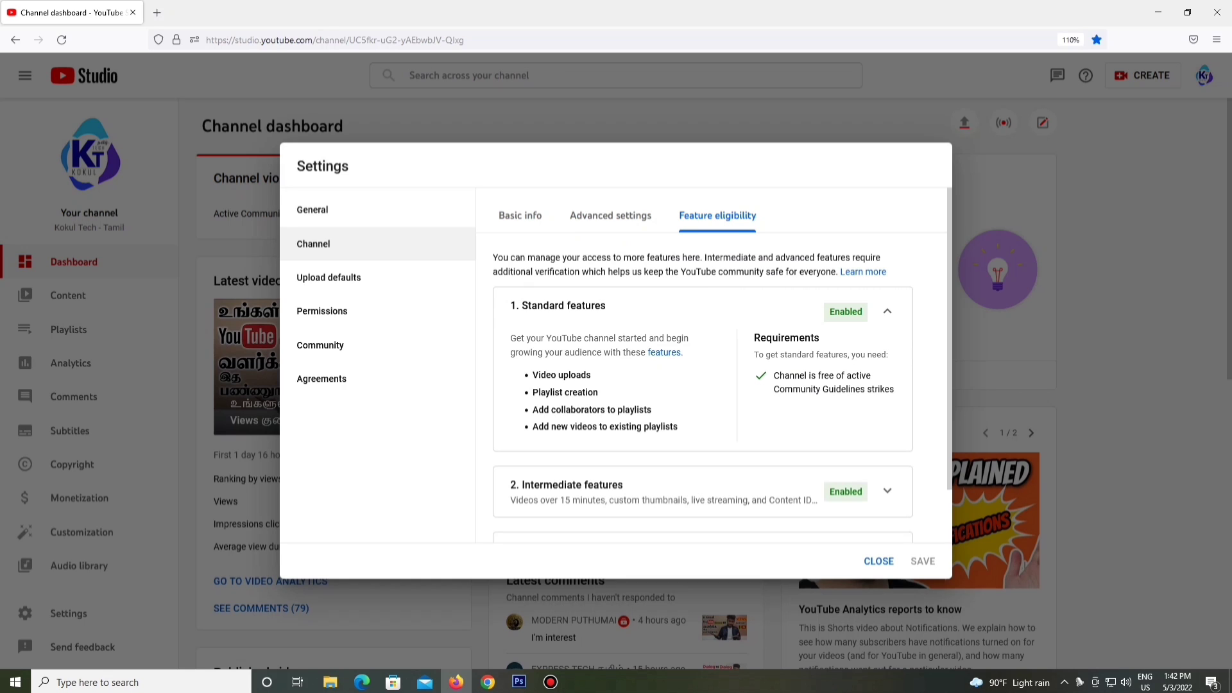
{"action": "scroll", "coordinate": [712, 366], "scroll_direction": "down", "scroll_amount": 2}
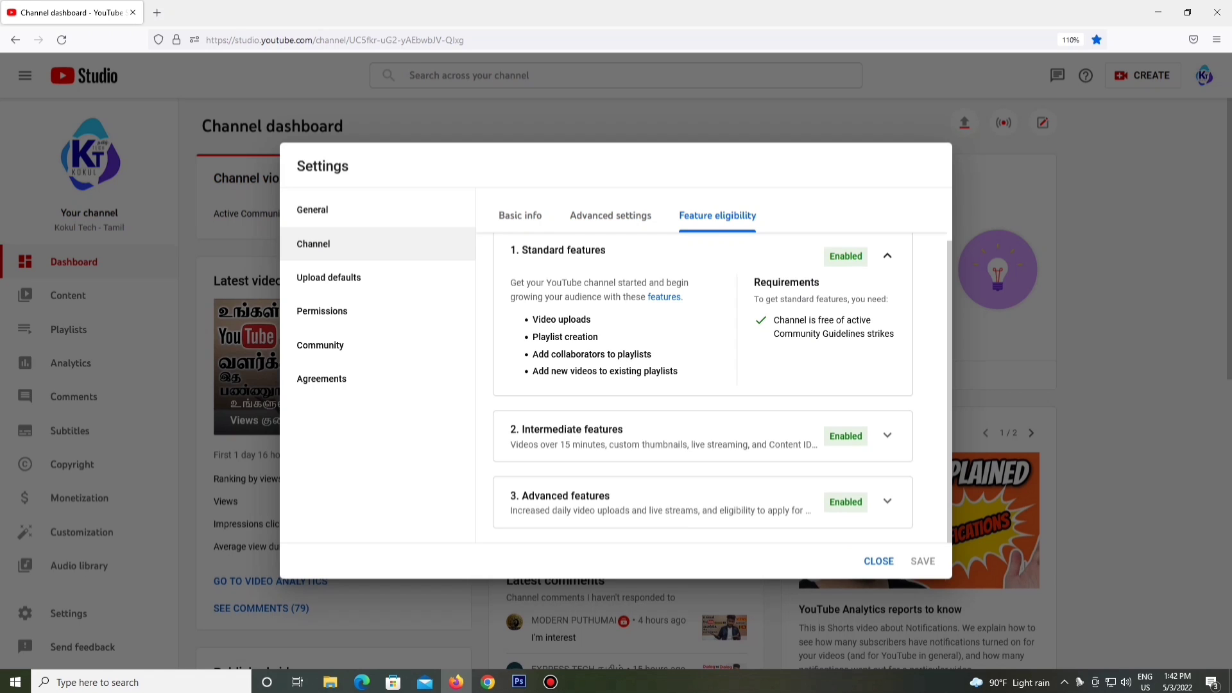
{"action": "left_click", "coordinate": [887, 255]}
{"action": "left_click", "coordinate": [892, 378]}
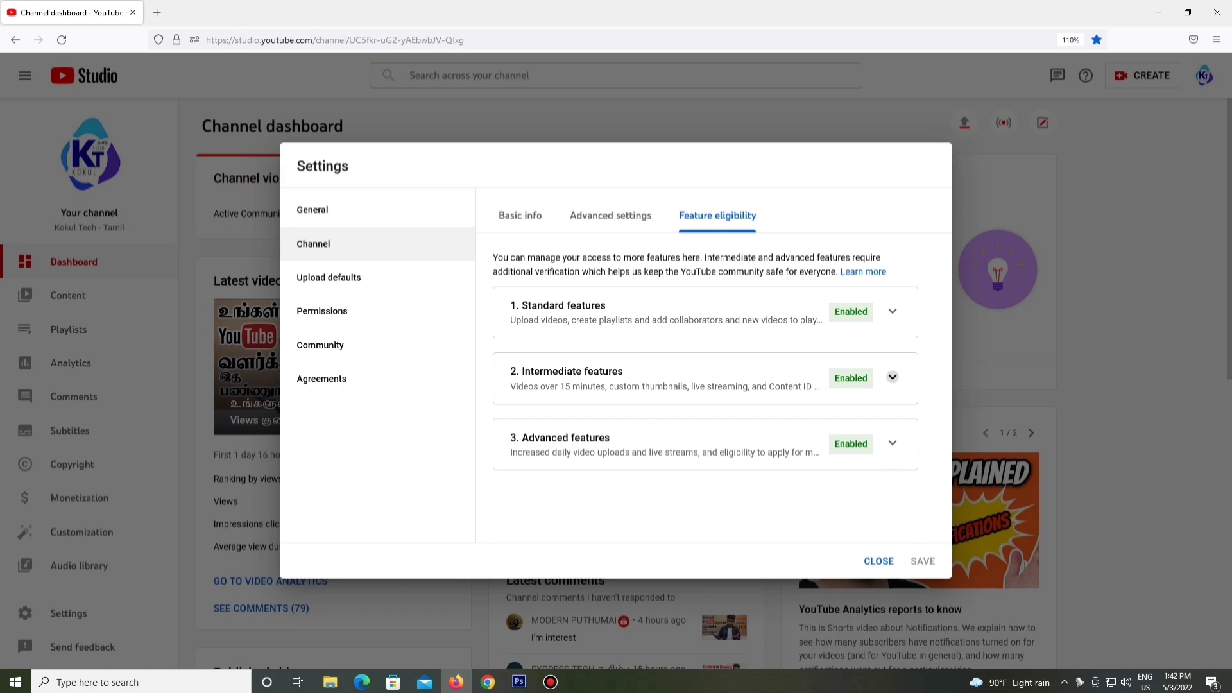
{"action": "scroll", "coordinate": [892, 377], "scroll_direction": "down", "scroll_amount": 2}
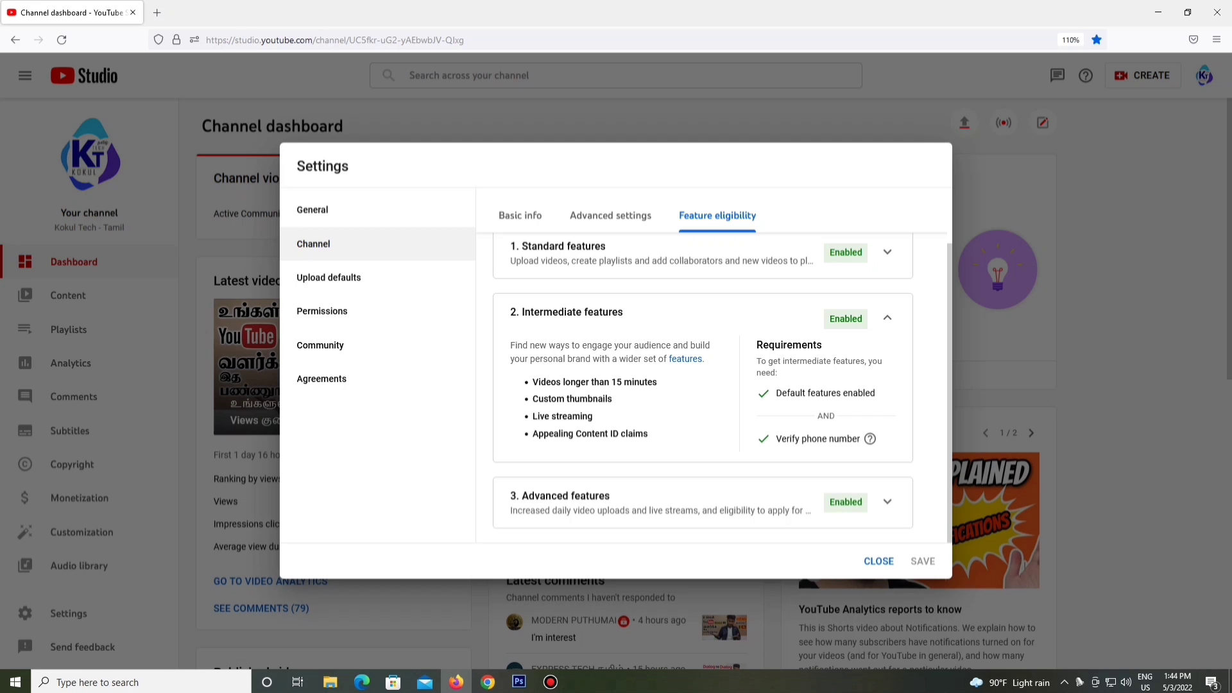
{"action": "left_click", "coordinate": [887, 317]}
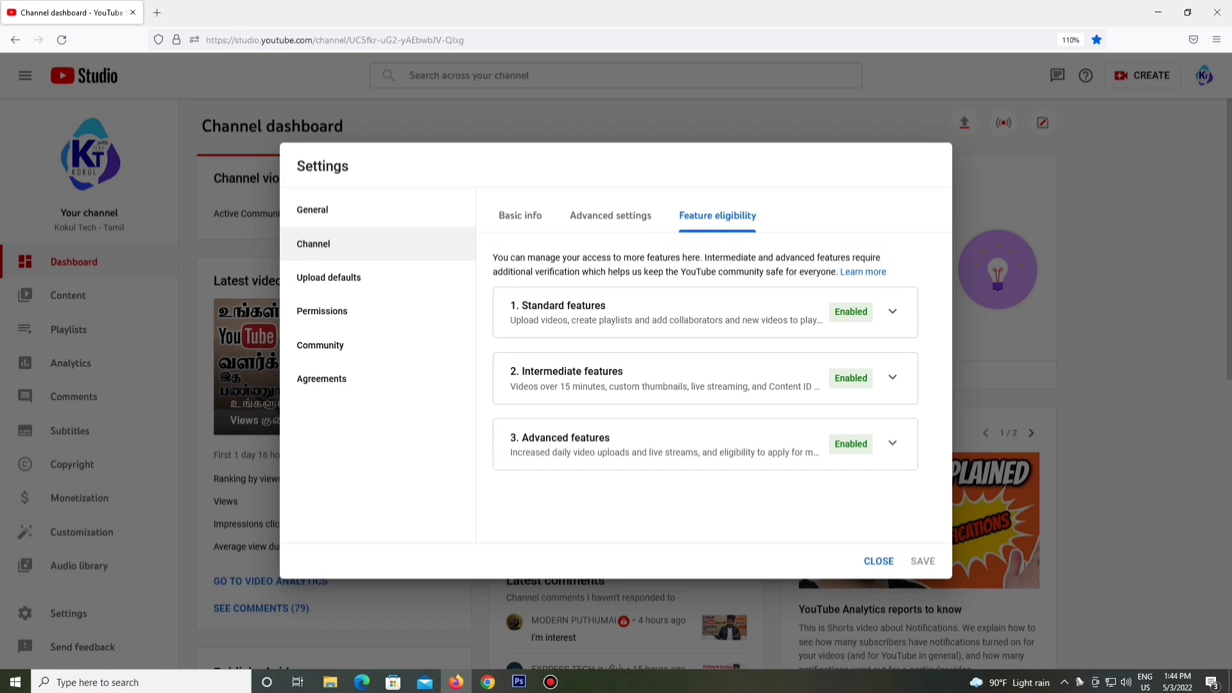
{"action": "left_click", "coordinate": [892, 443]}
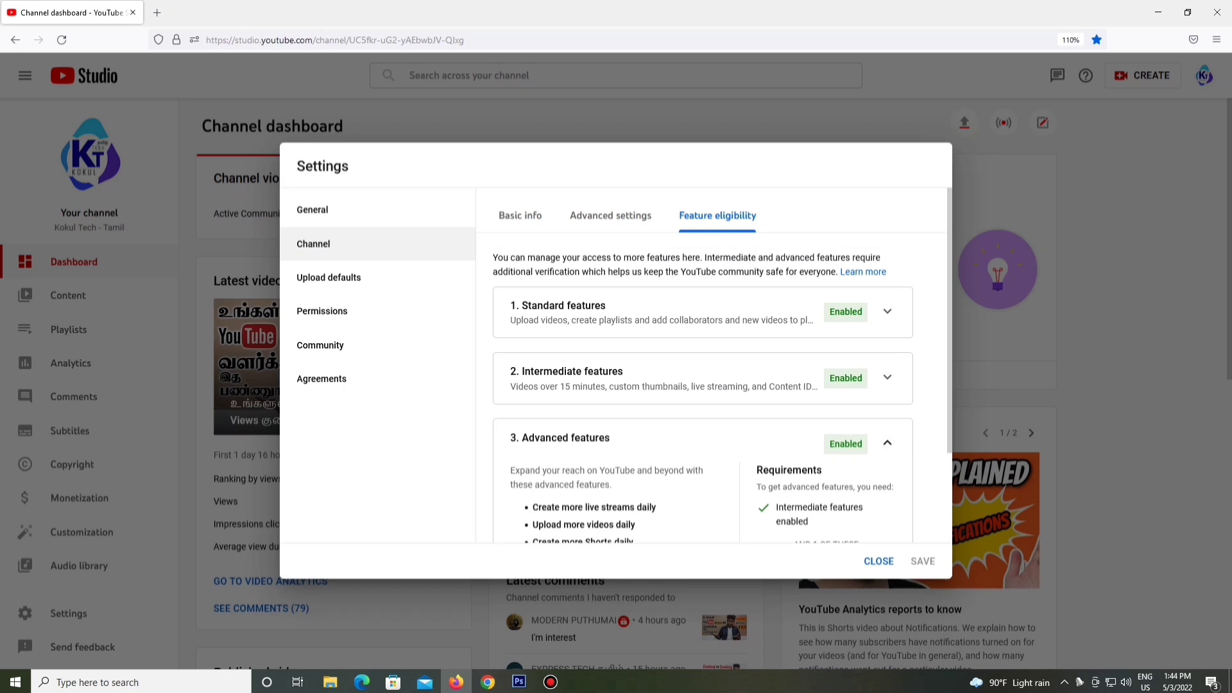
{"action": "scroll", "coordinate": [706, 385], "scroll_direction": "down", "scroll_amount": 2}
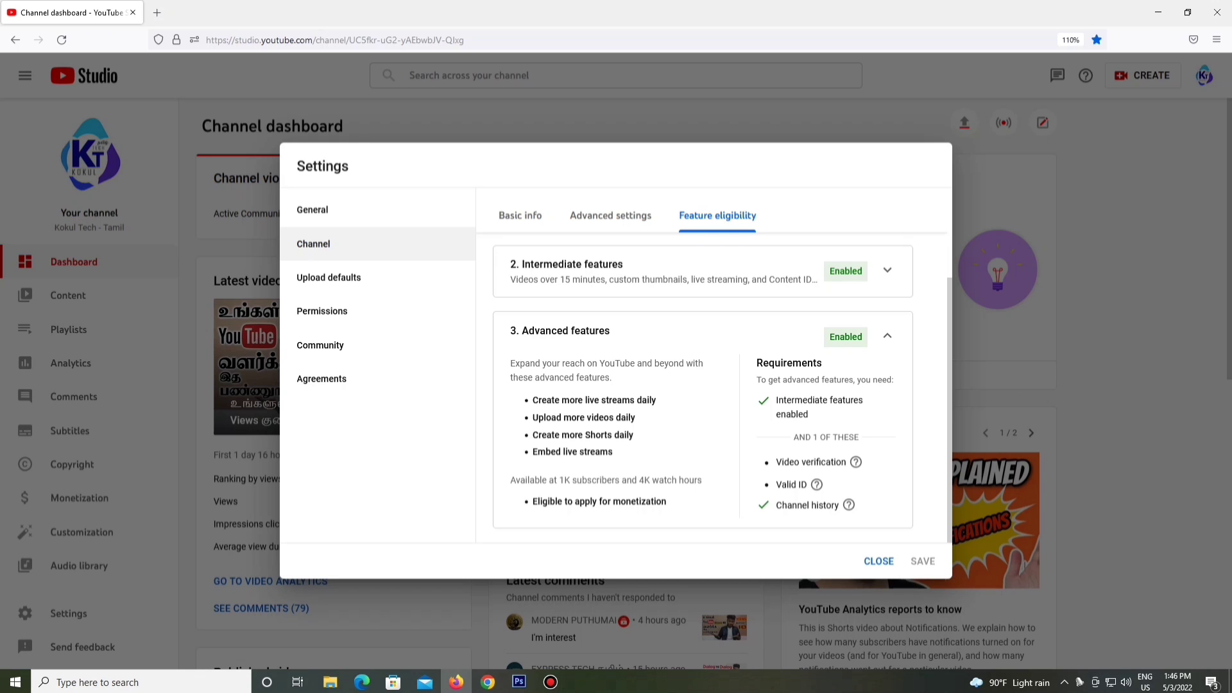
{"action": "left_click", "coordinate": [887, 337]}
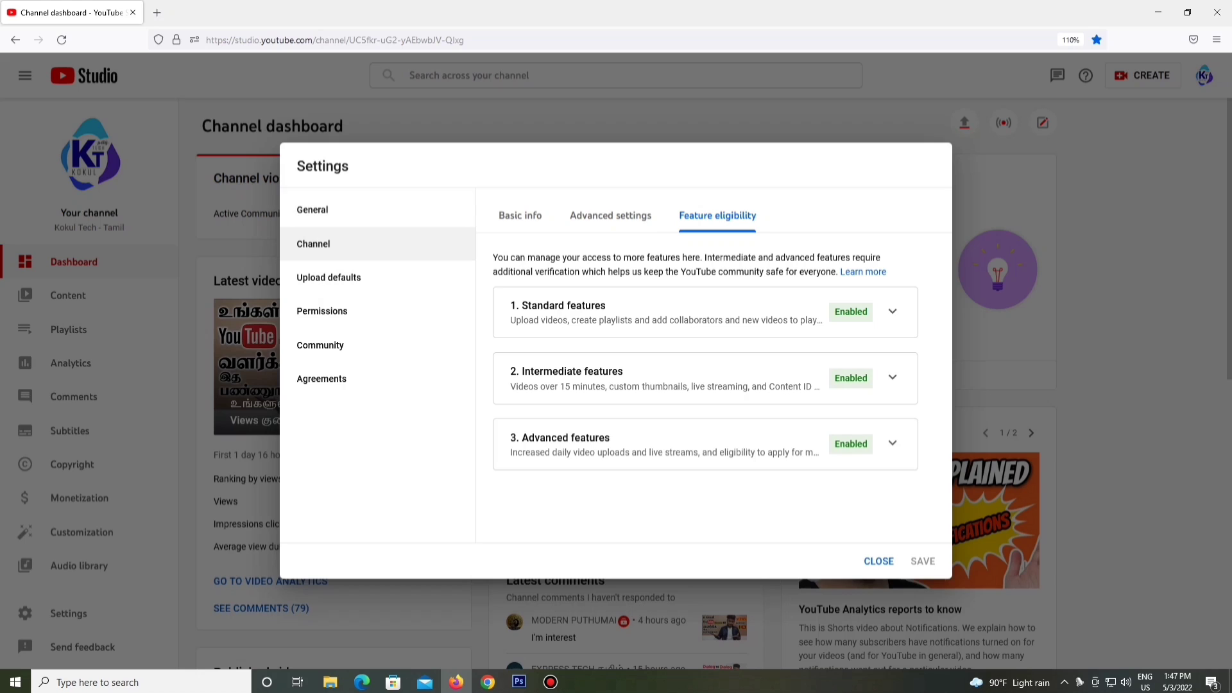
Review the basic info of the upload defaults and choose Science & Technology as the category in their advanced settings
{"action": "left_click", "coordinate": [329, 278]}
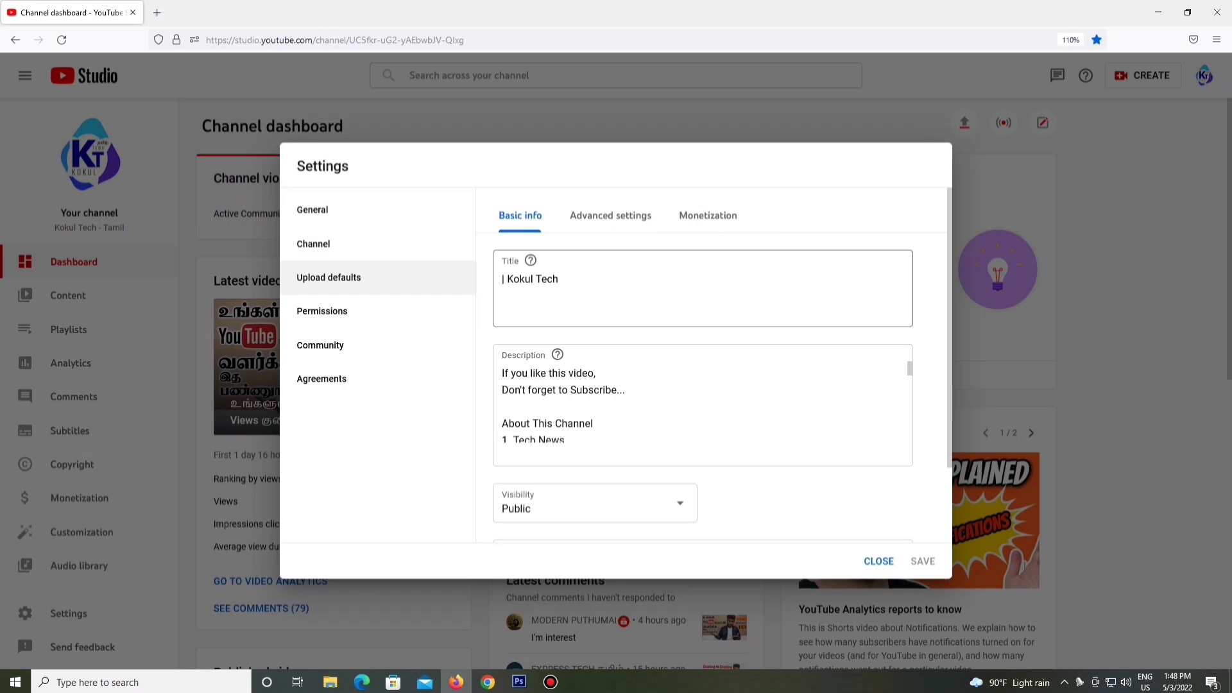
{"action": "scroll", "coordinate": [703, 385], "scroll_direction": "down", "scroll_amount": 2}
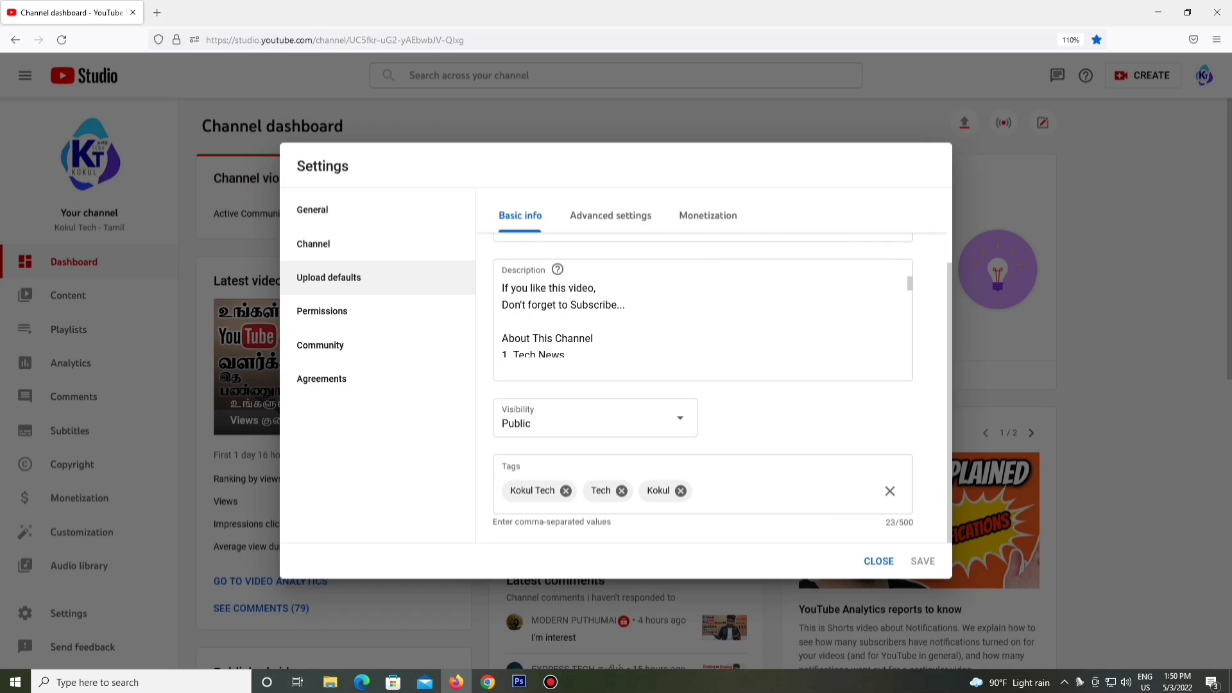
{"action": "left_click", "coordinate": [610, 216]}
{"action": "scroll", "coordinate": [810, 385], "scroll_direction": "up", "scroll_amount": 2}
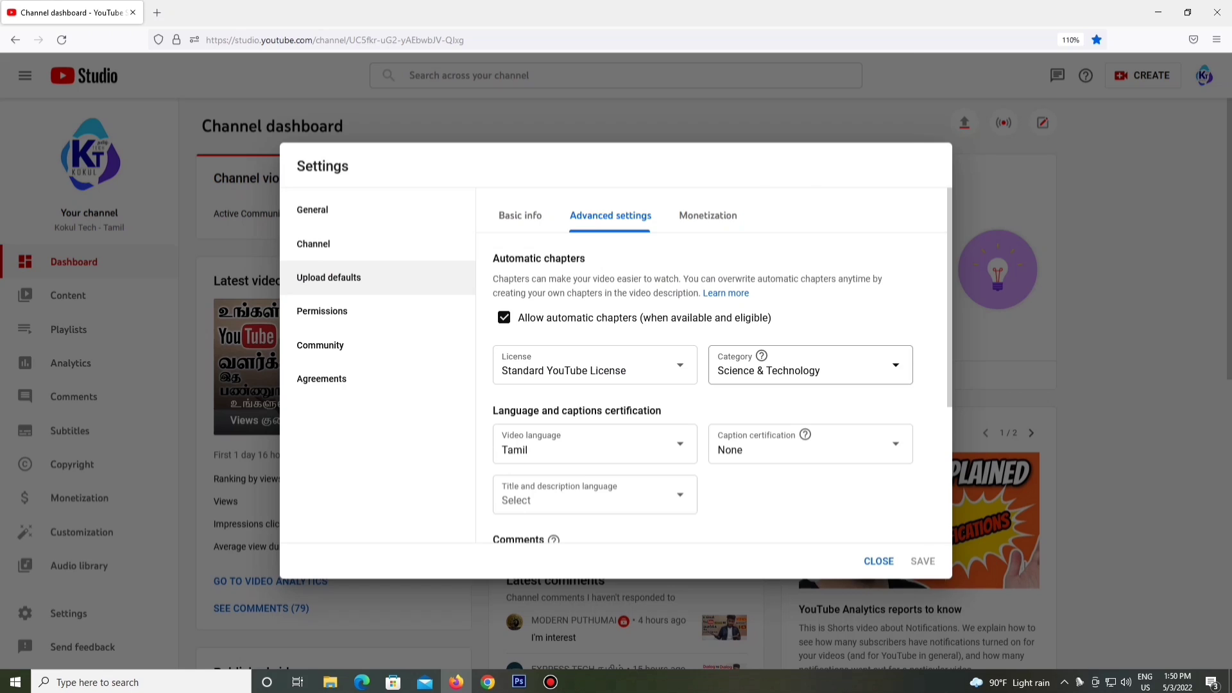
{"action": "left_click", "coordinate": [811, 365]}
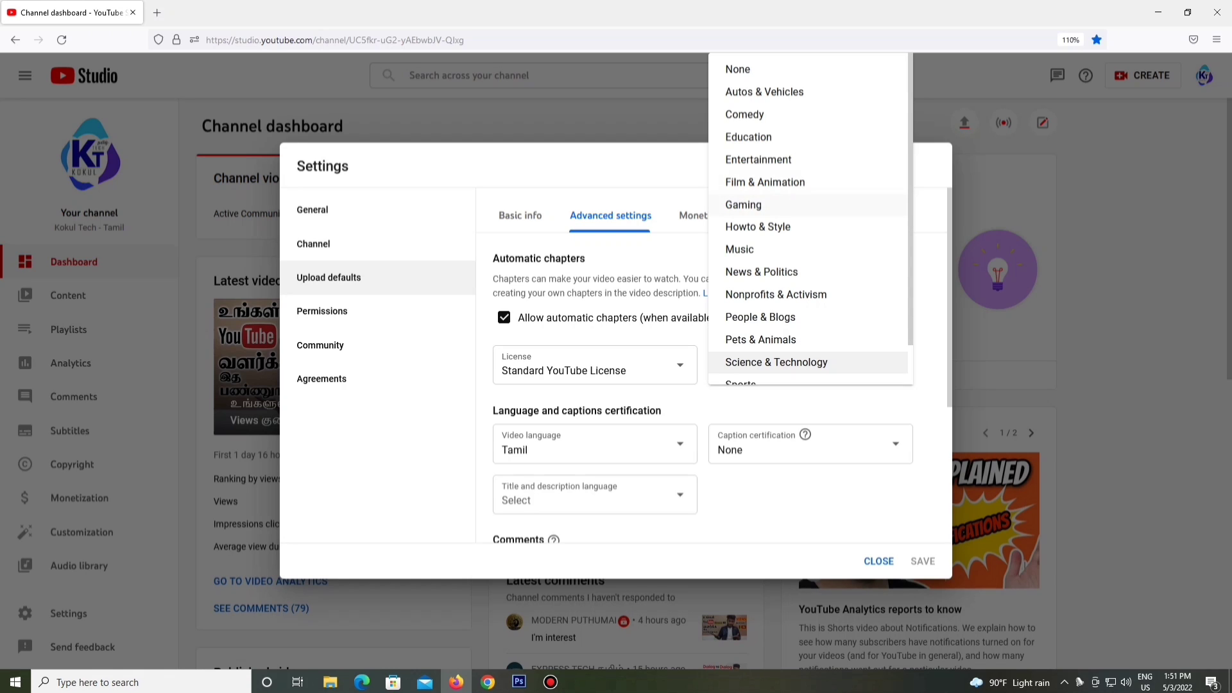
{"action": "scroll", "coordinate": [809, 257], "scroll_direction": "down", "scroll_amount": 1}
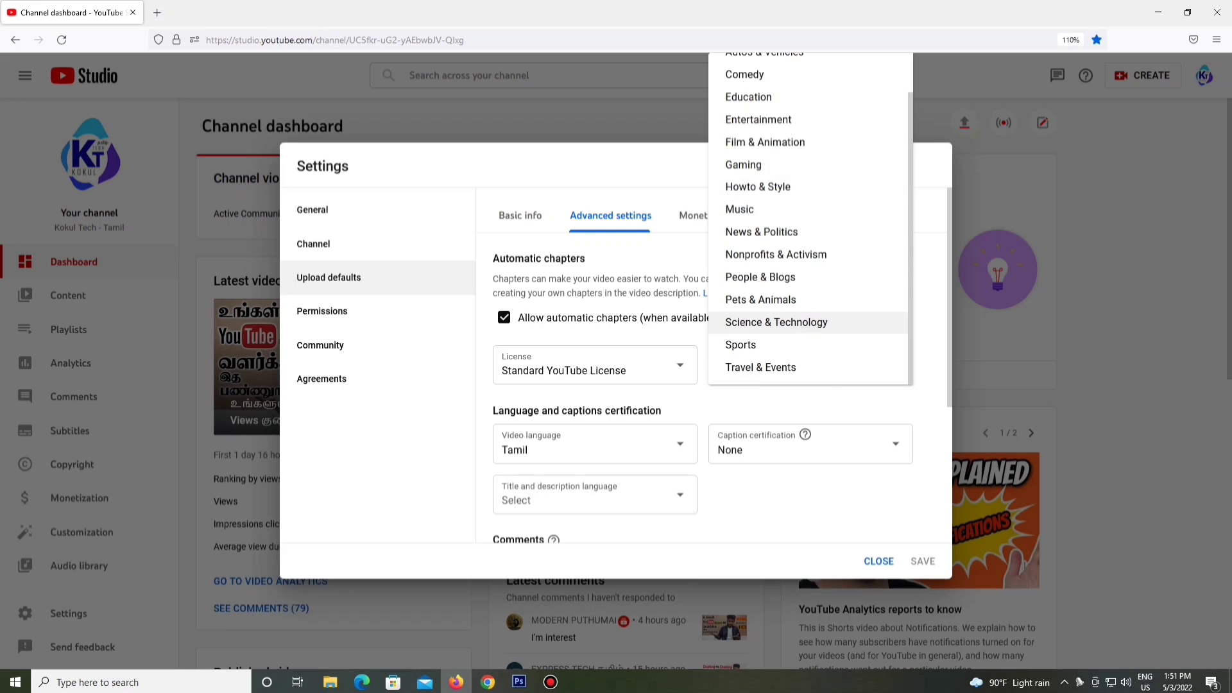
{"action": "left_click", "coordinate": [776, 322]}
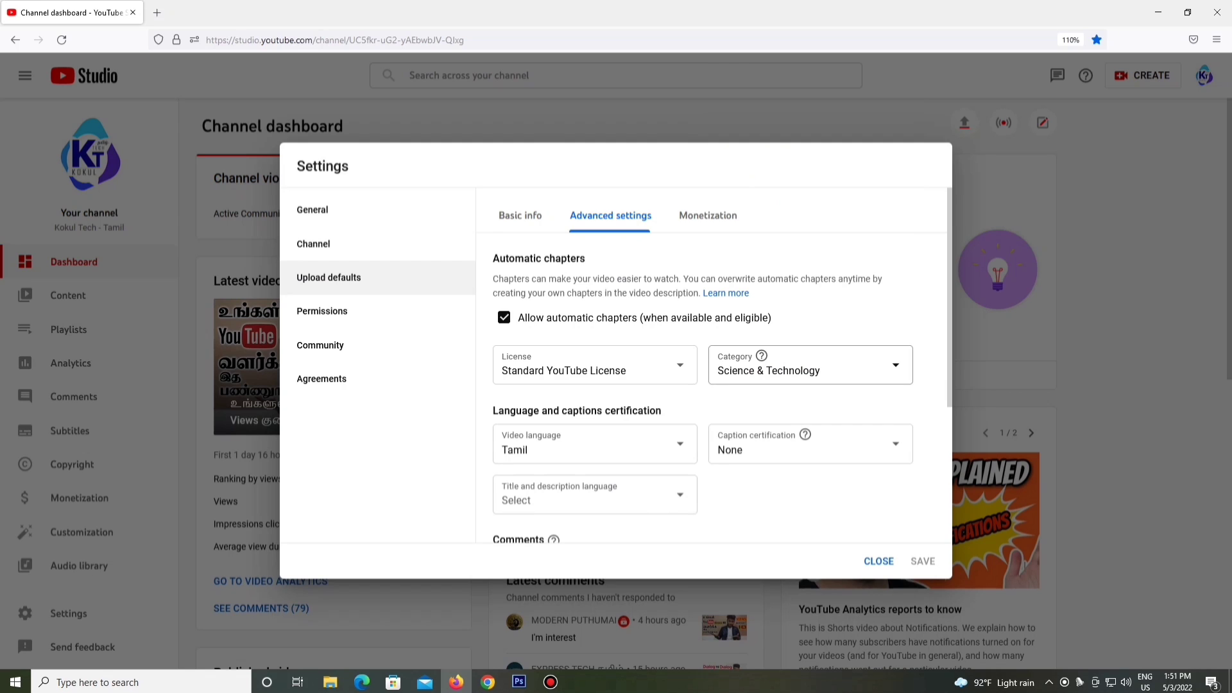
Try holding all comments and disabling comments in the upload defaults, and return to holding potentially inappropriate comments for review
{"action": "scroll", "coordinate": [711, 366], "scroll_direction": "down", "scroll_amount": 3}
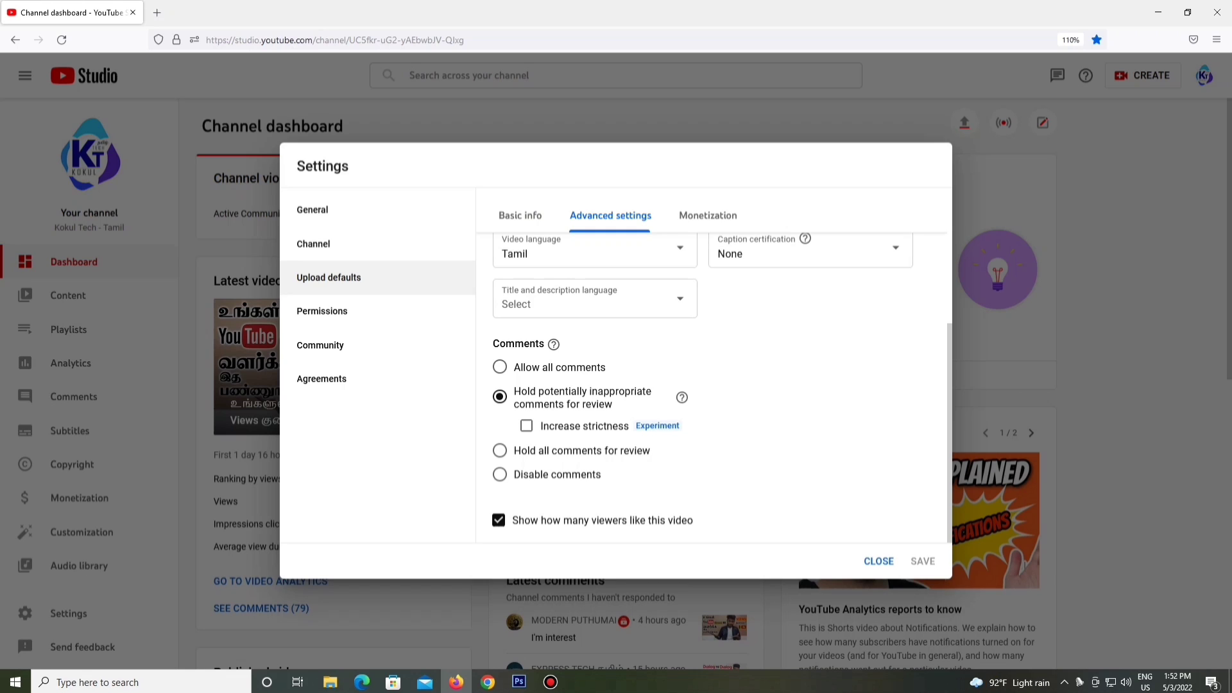
{"action": "left_click", "coordinate": [499, 450]}
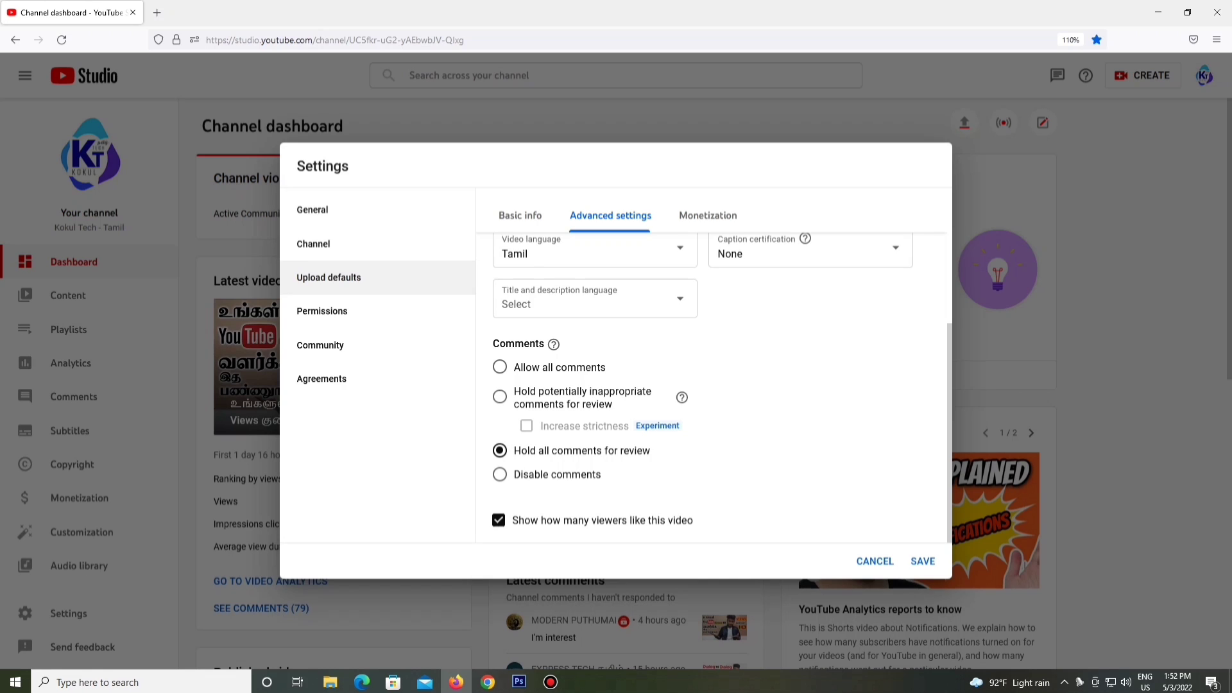
{"action": "left_click", "coordinate": [499, 474]}
{"action": "left_click", "coordinate": [500, 396]}
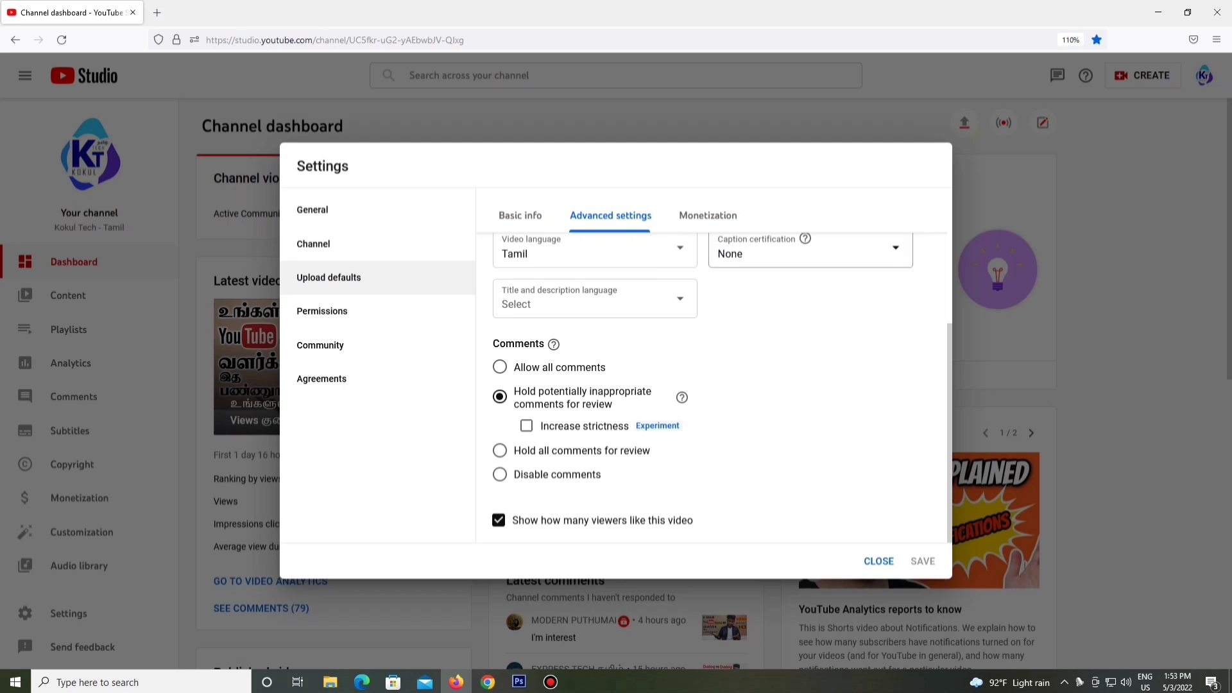
Review the ad types and video ad location in the upload defaults' monetization settings, and the channel's permissions
{"action": "left_click", "coordinate": [706, 215]}
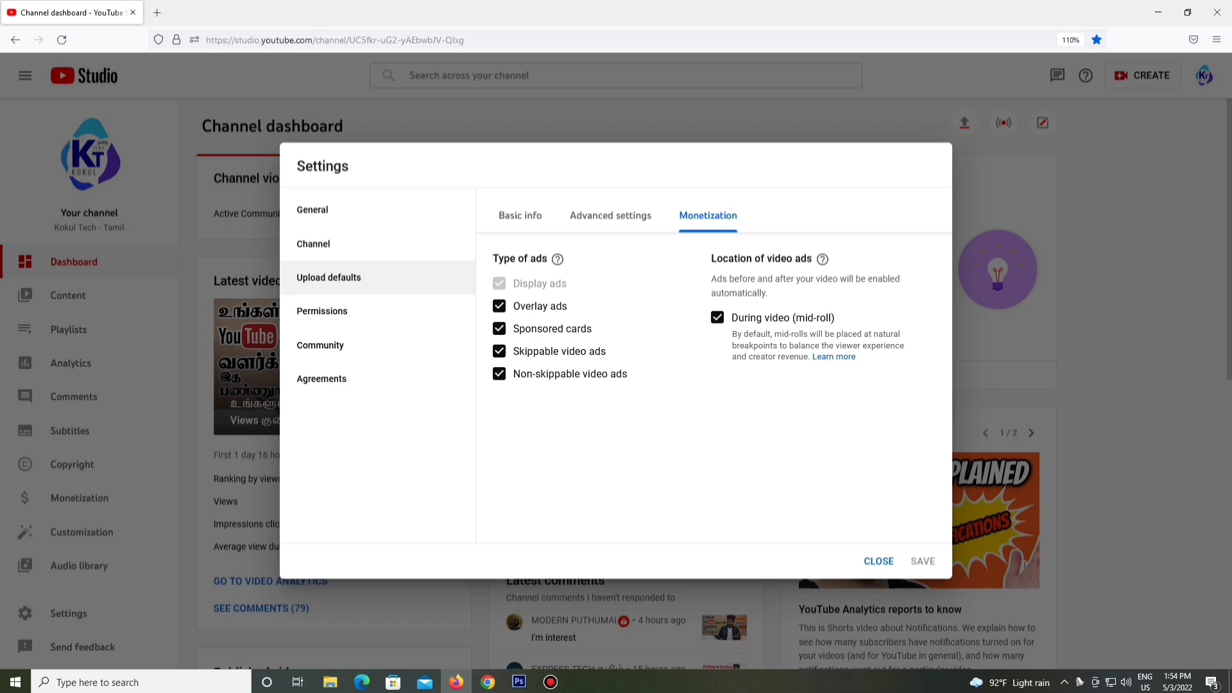
{"action": "left_click", "coordinate": [322, 311]}
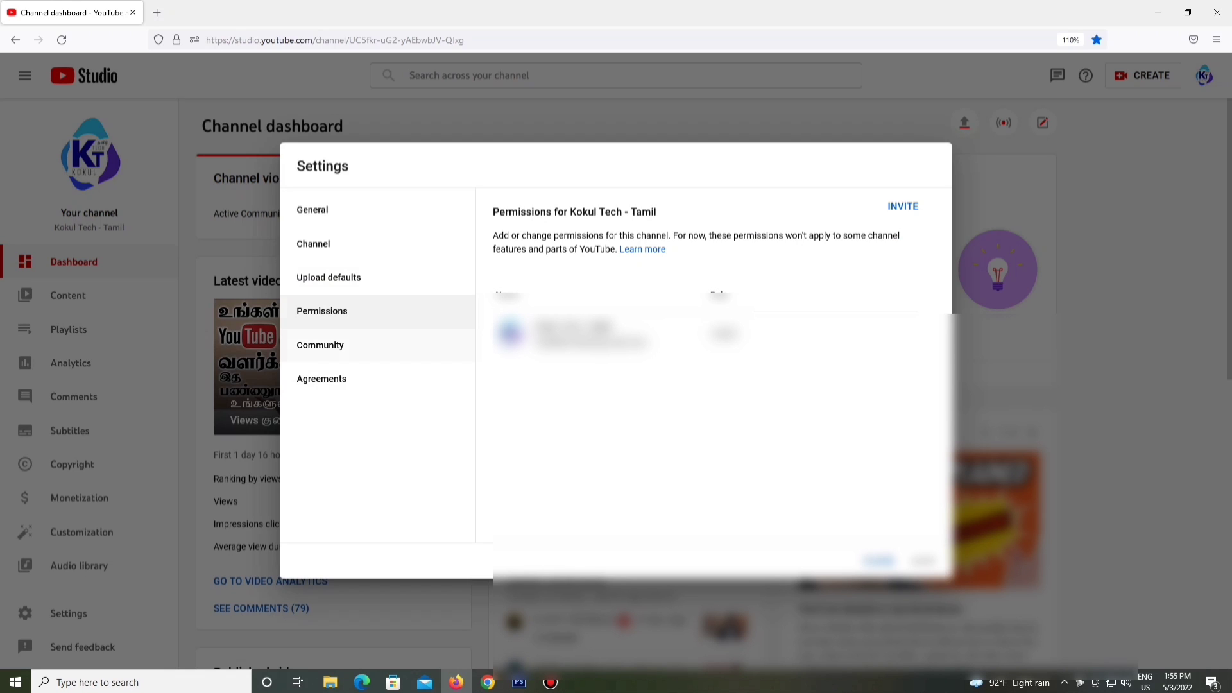
Examine the community's automated filters, blocked words and default comment and live chat options, and the channel's agreements
{"action": "left_click", "coordinate": [320, 345]}
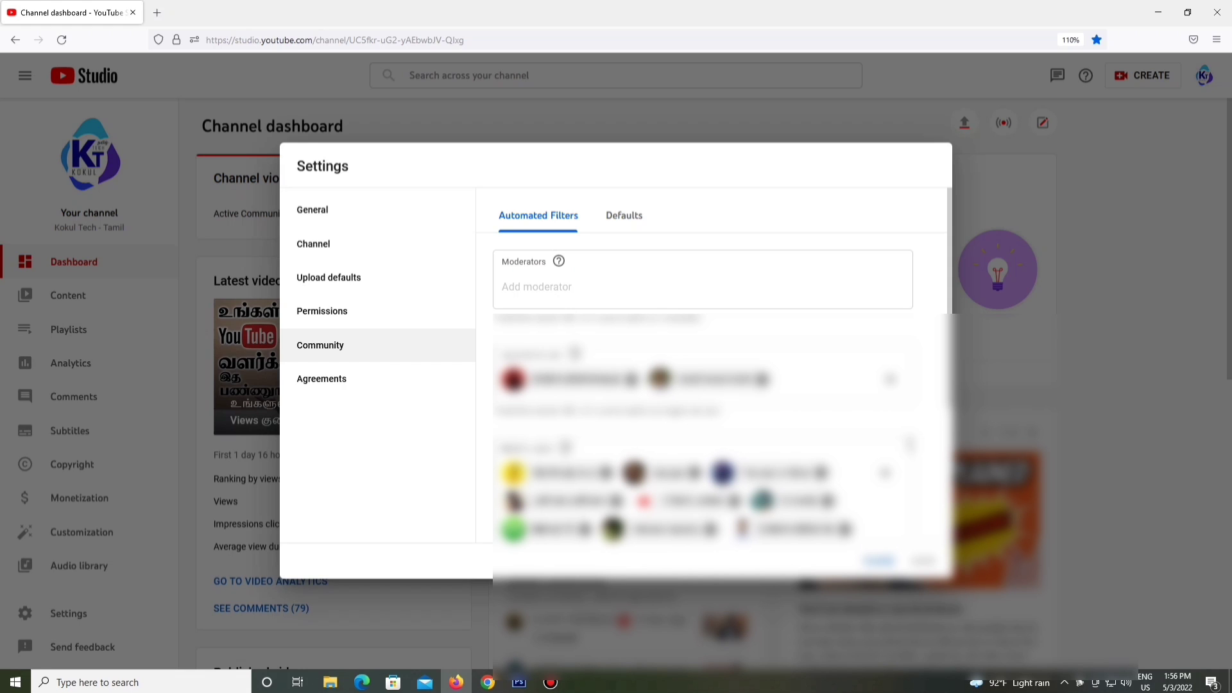
{"action": "scroll", "coordinate": [706, 385], "scroll_direction": "down", "scroll_amount": 3}
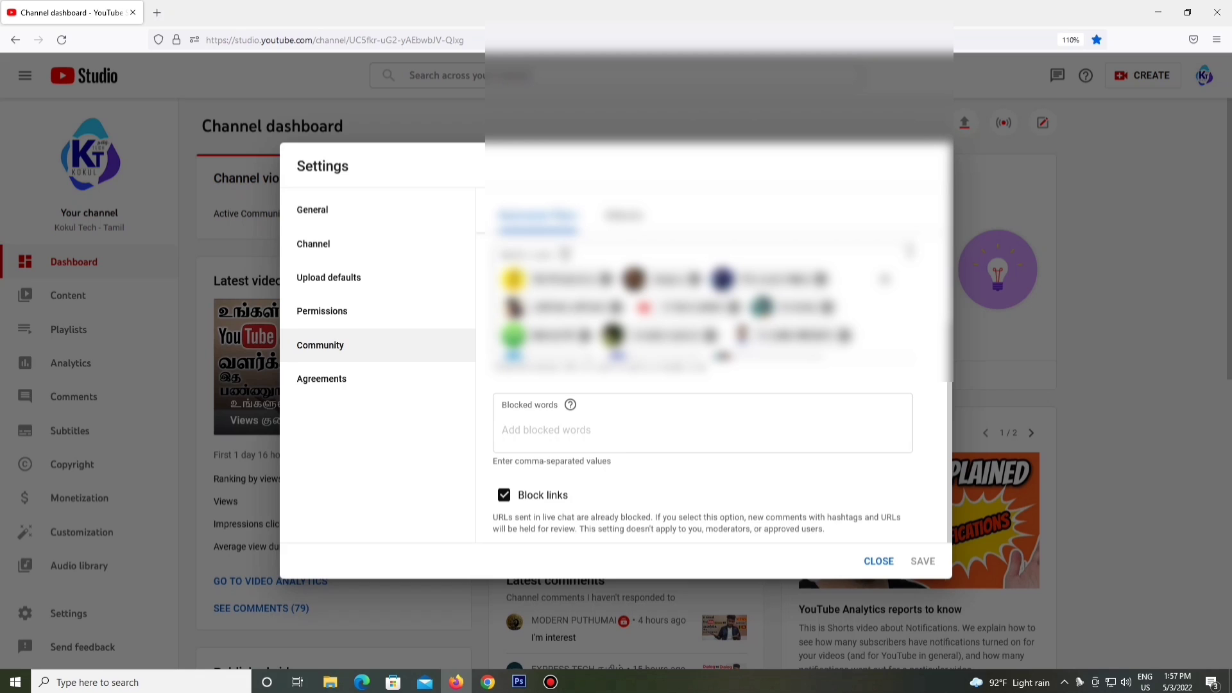
{"action": "left_click", "coordinate": [623, 215]}
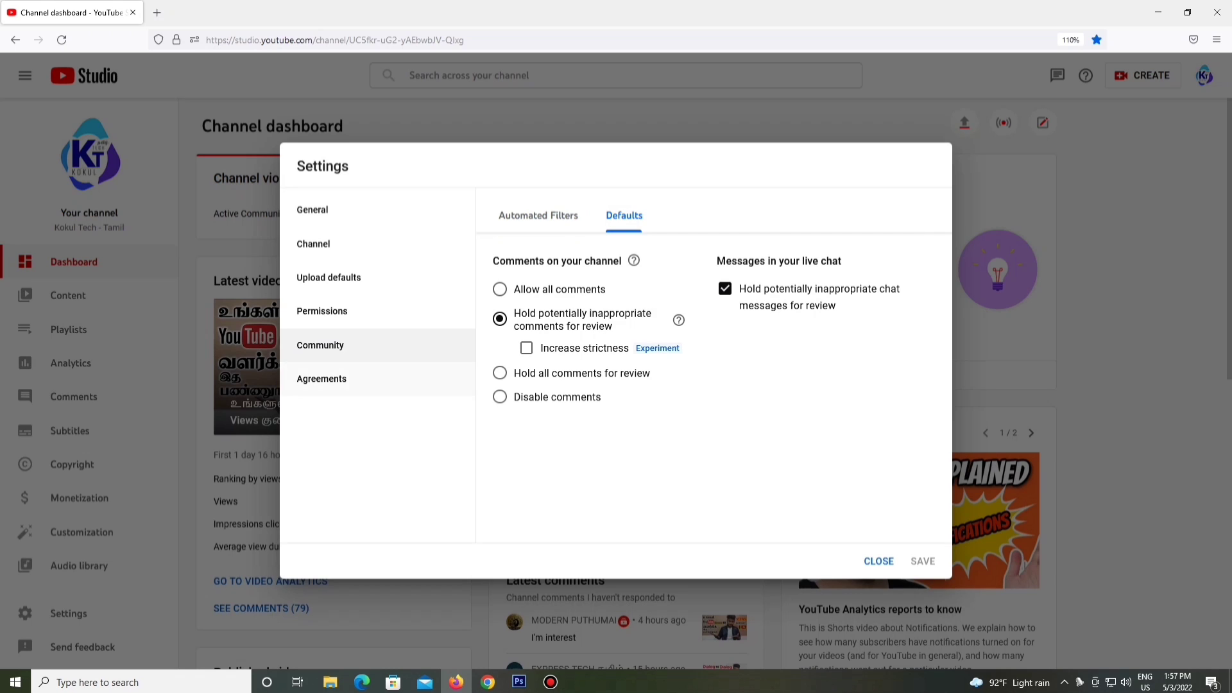
{"action": "left_click", "coordinate": [321, 379]}
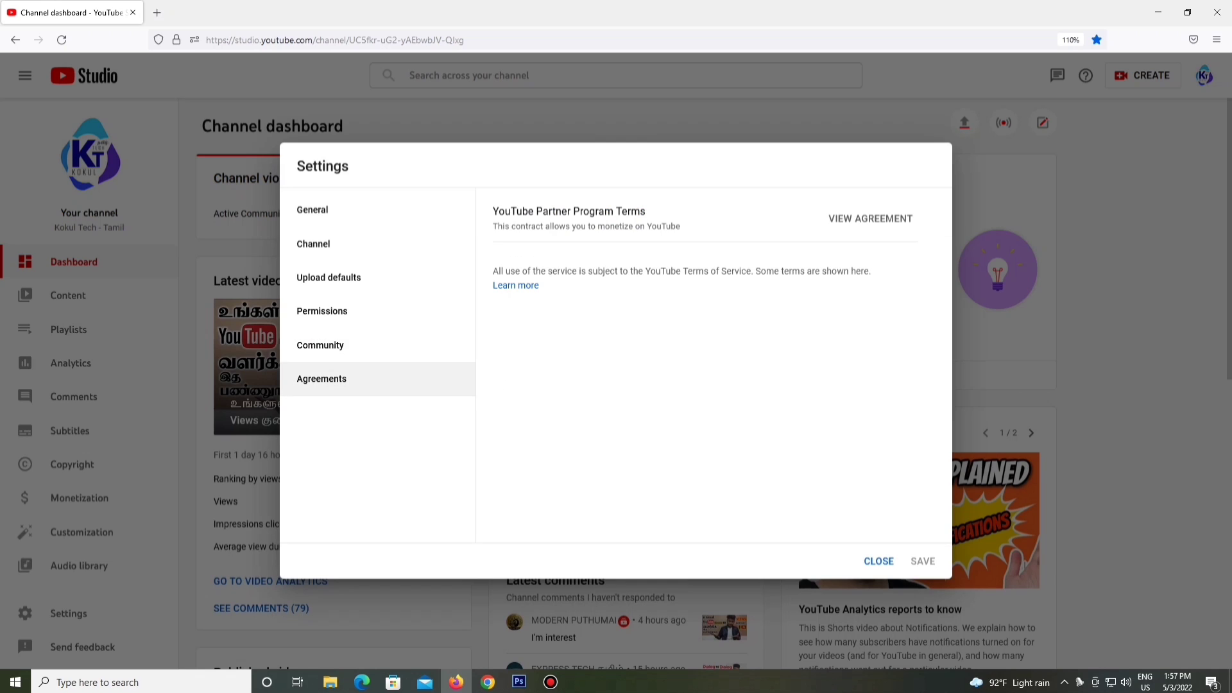